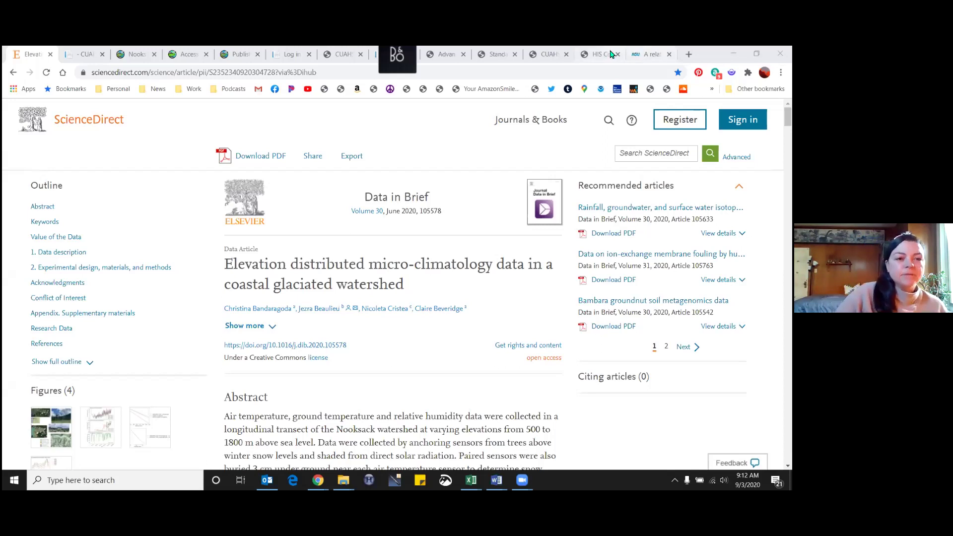
Scroll the article to the Data accessibility row showing the HydroShare csv data URL and Github link.
scroll(425, 337, "down", 3)
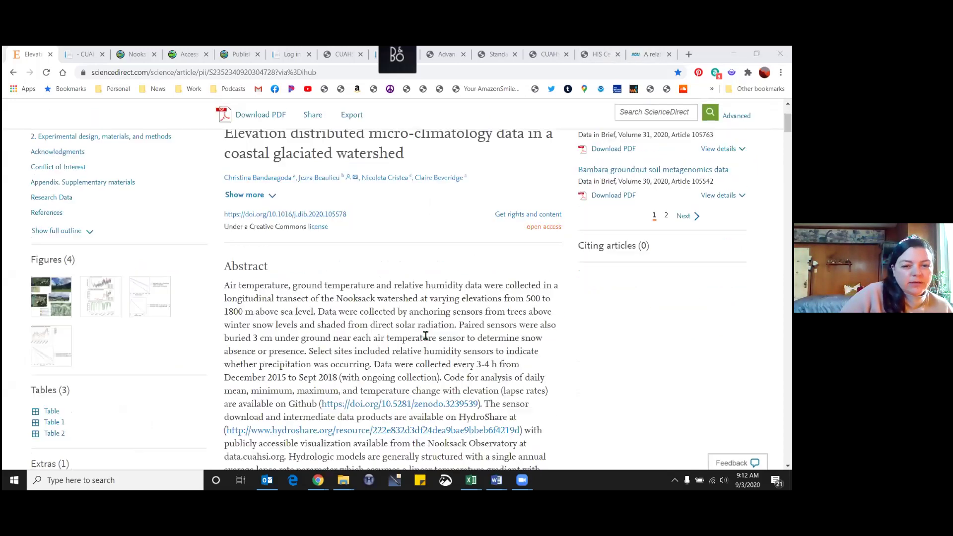
scroll(410, 346, "down", 1)
scroll(410, 346, "down", 2)
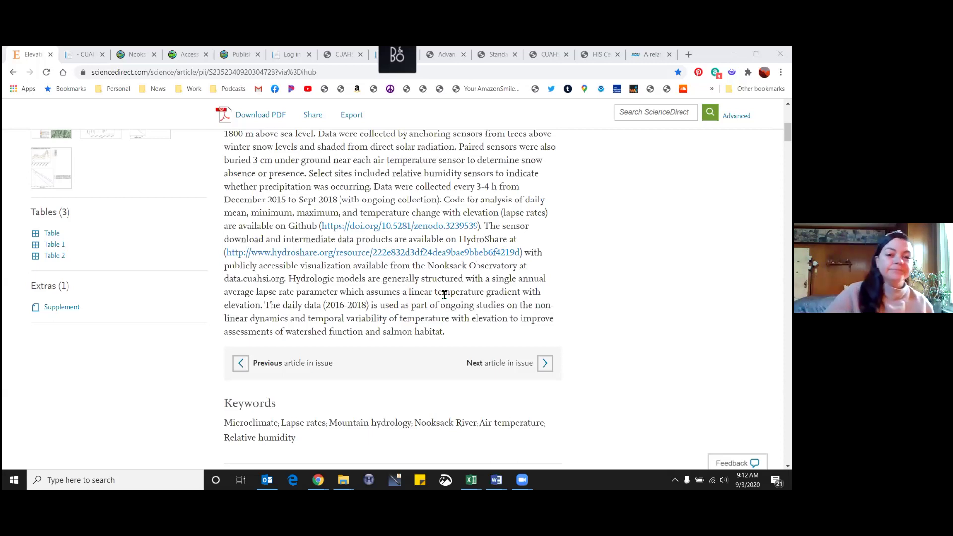
scroll(425, 276, "up", 1)
scroll(422, 283, "up", 5)
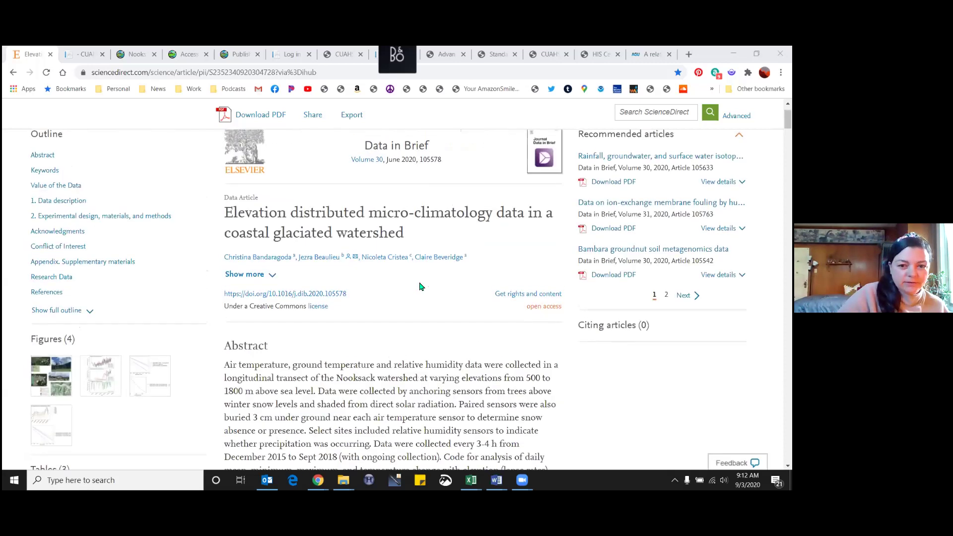
scroll(419, 286, "up", 1)
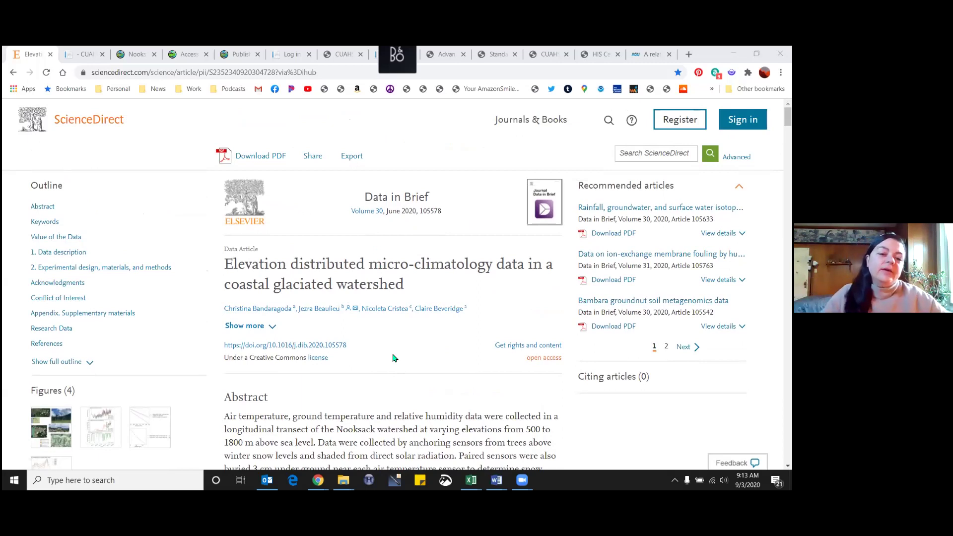
scroll(338, 390, "down", 1)
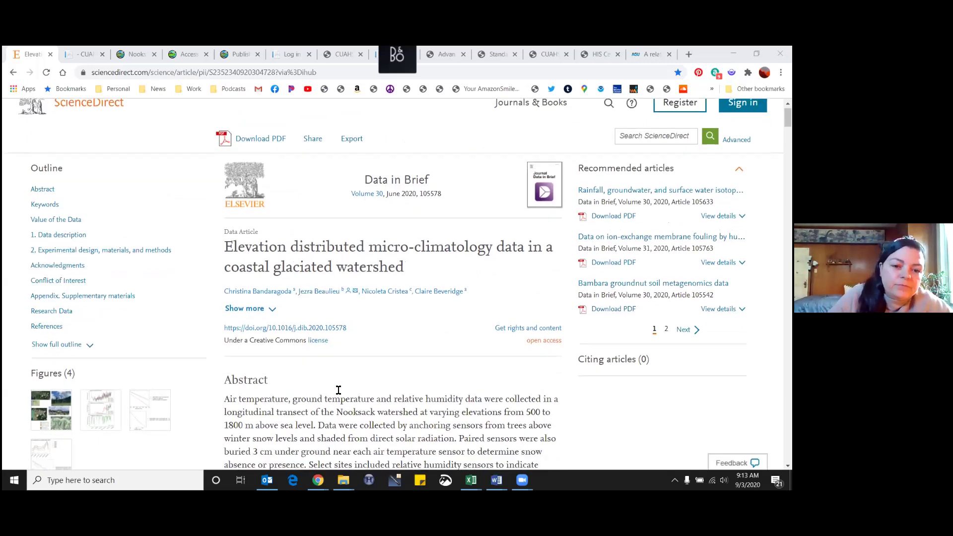
scroll(338, 391, "down", 2)
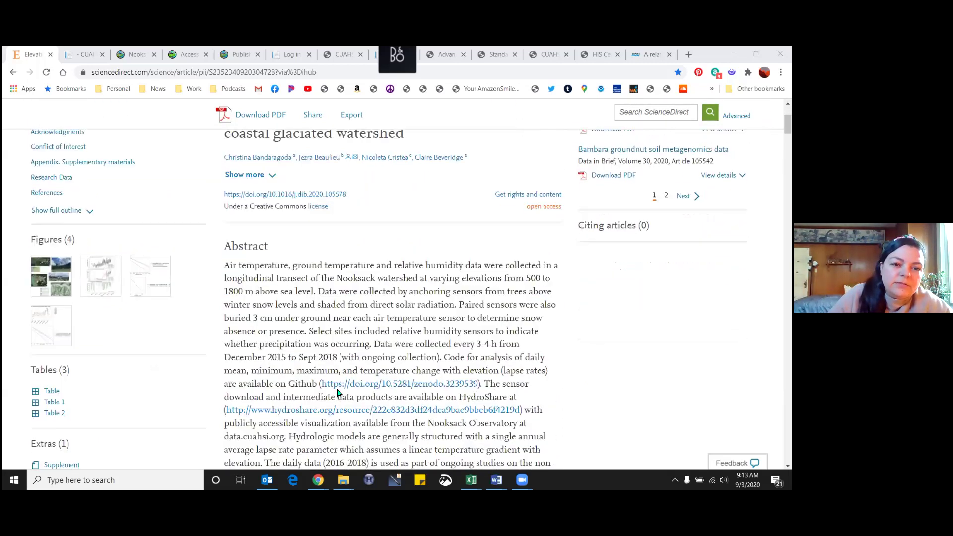
scroll(338, 393, "down", 7)
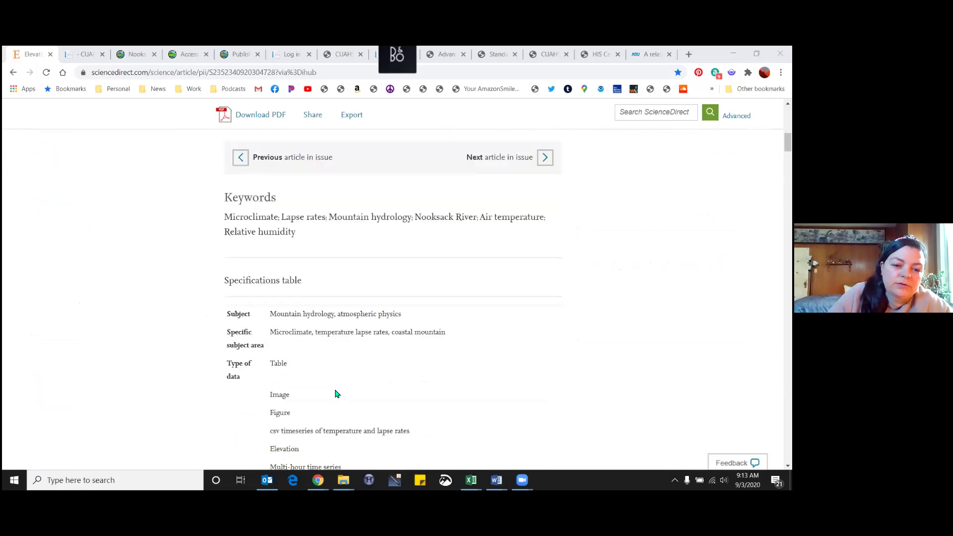
scroll(337, 393, "down", 5)
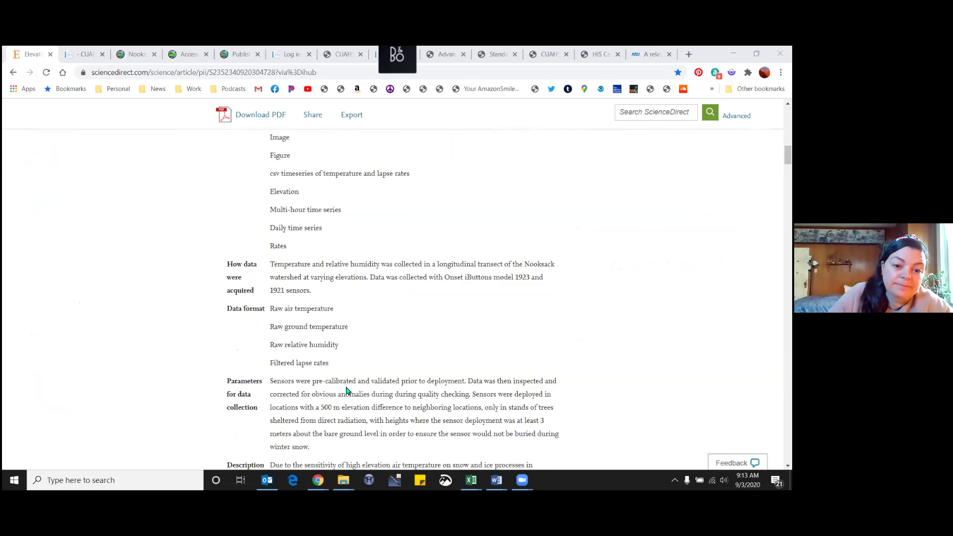
scroll(333, 396, "down", 1)
scroll(332, 398, "down", 5)
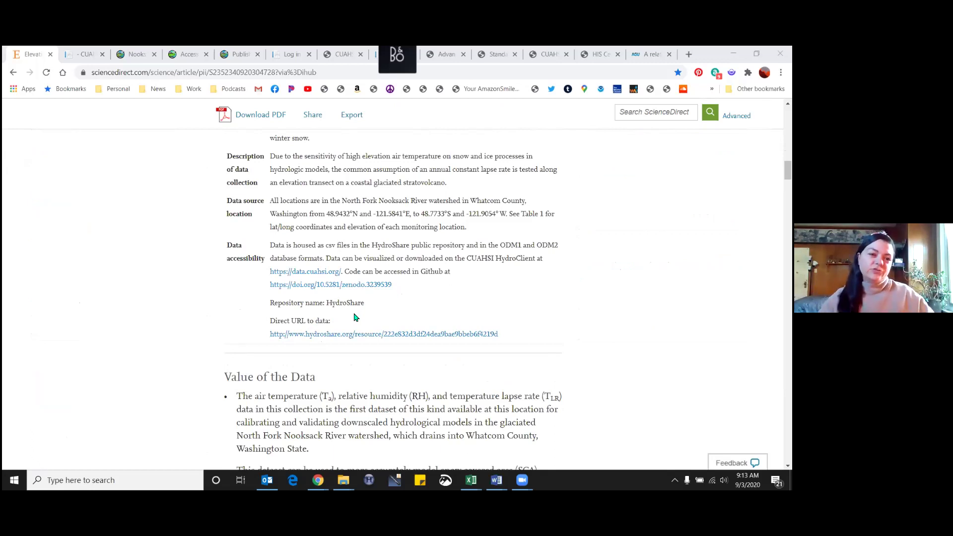
left_click(133, 55)
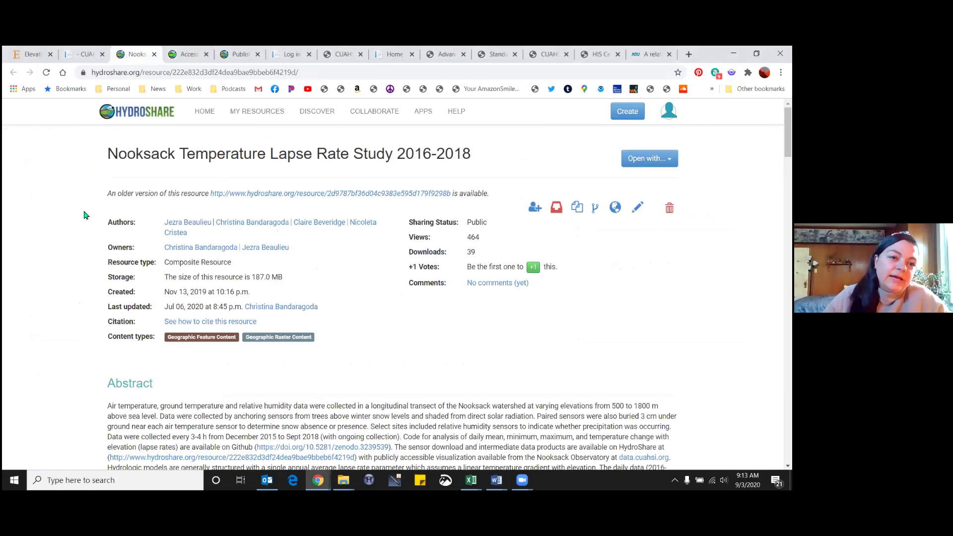
left_click(34, 54)
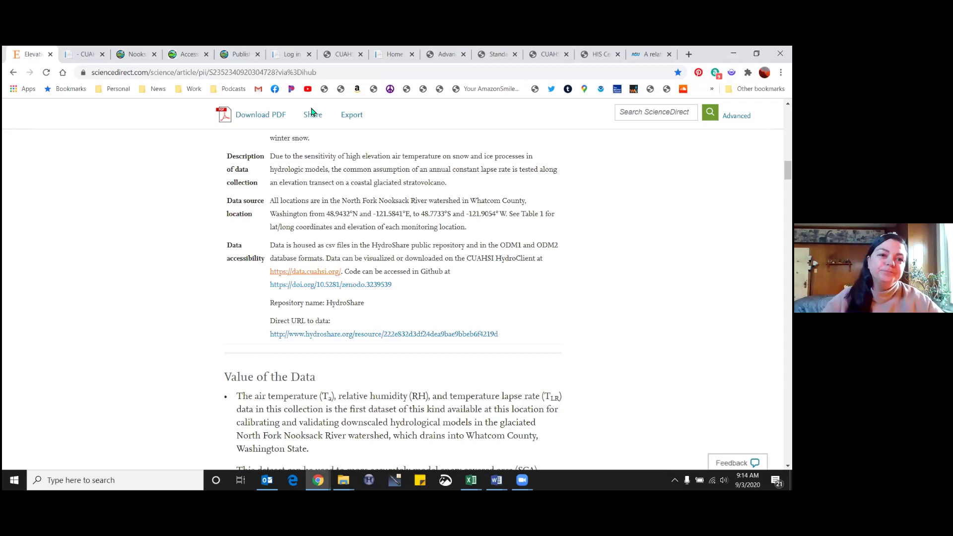
In HydroClient, browse the Physical and Chemical keyword categories without choosing any, then list the data services.
left_click(83, 53)
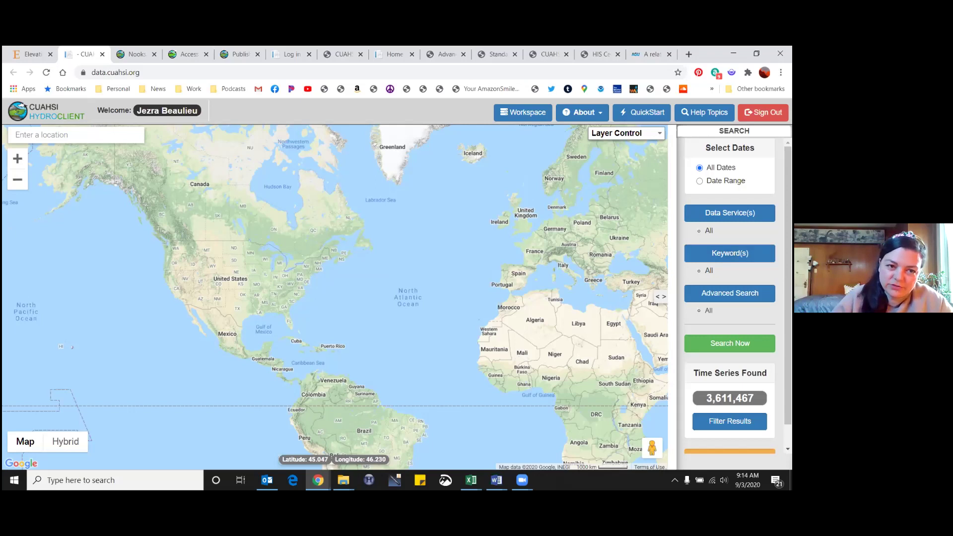
left_click(730, 253)
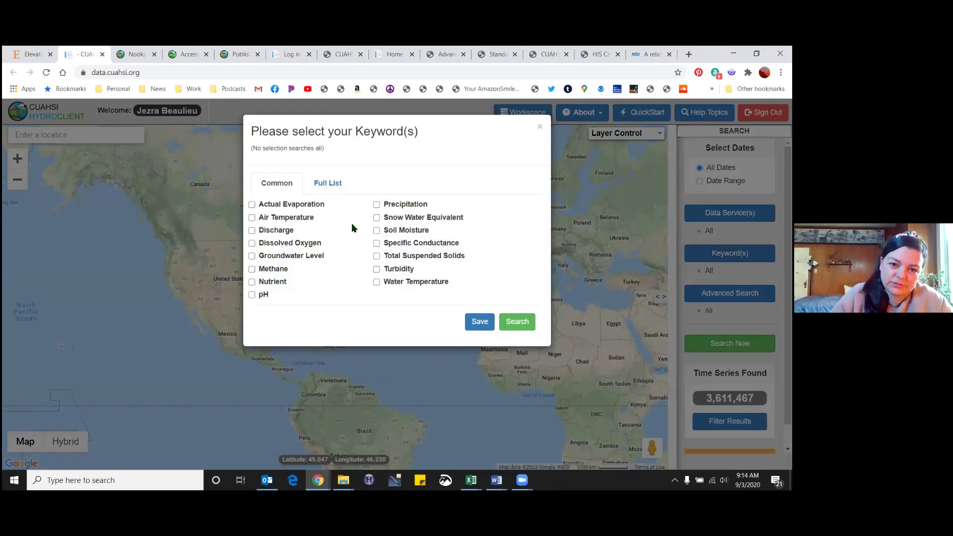
left_click(325, 184)
left_click(255, 225)
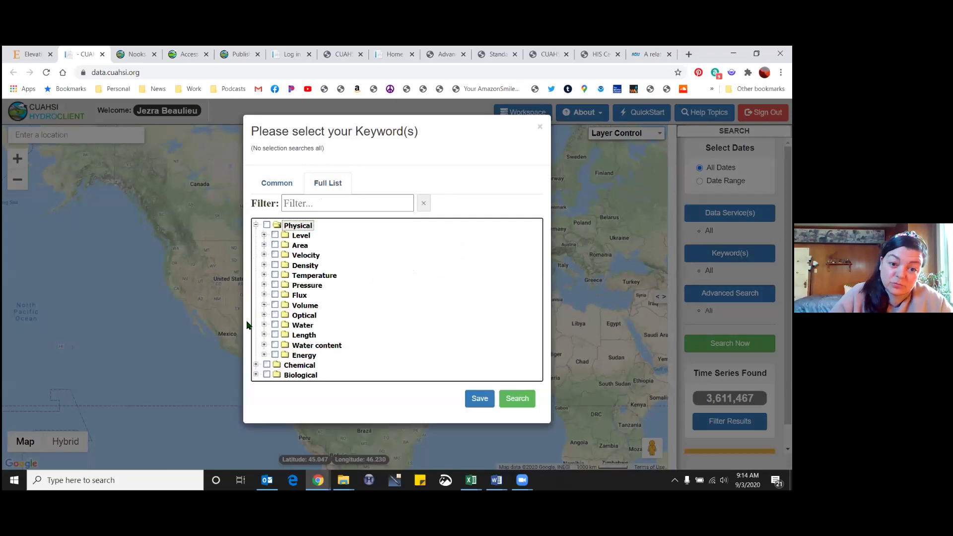
left_click(255, 364)
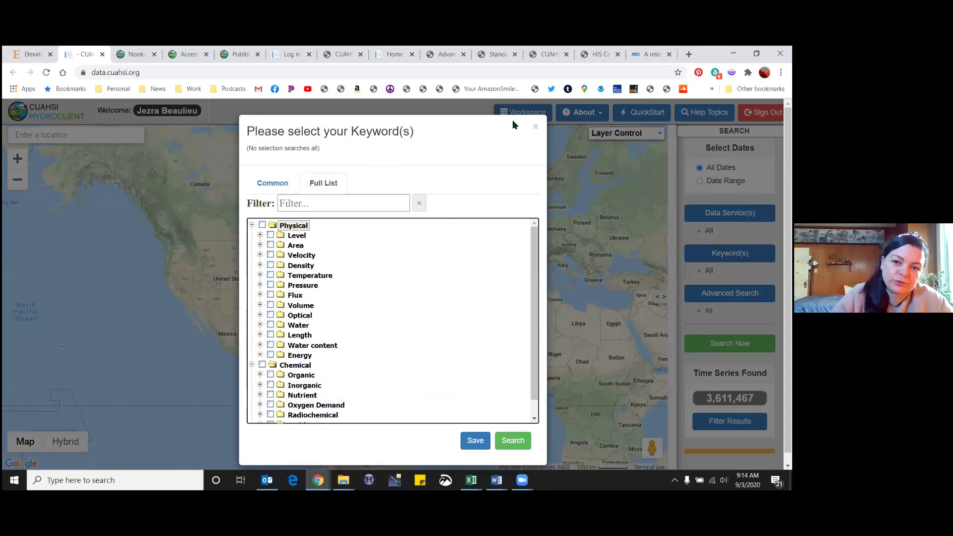
left_click(536, 127)
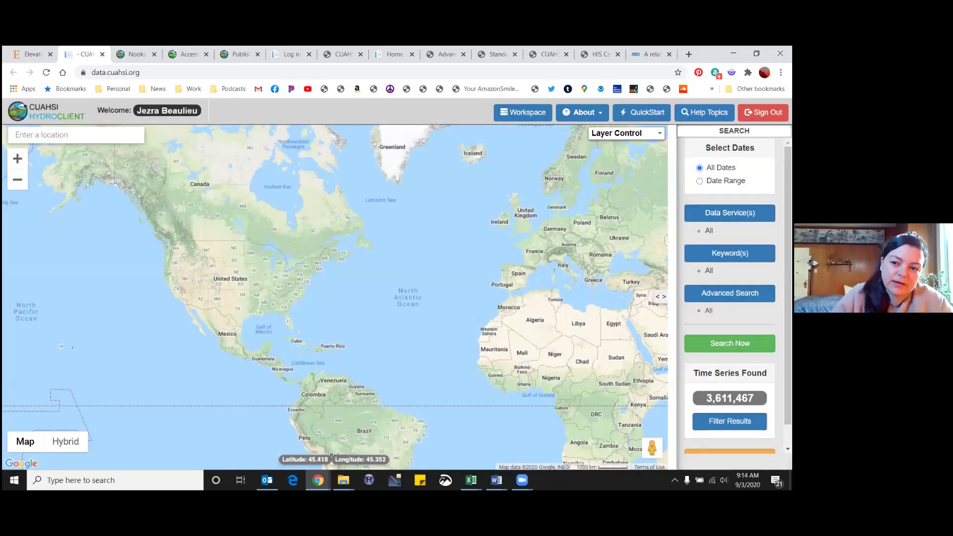
left_click(730, 213)
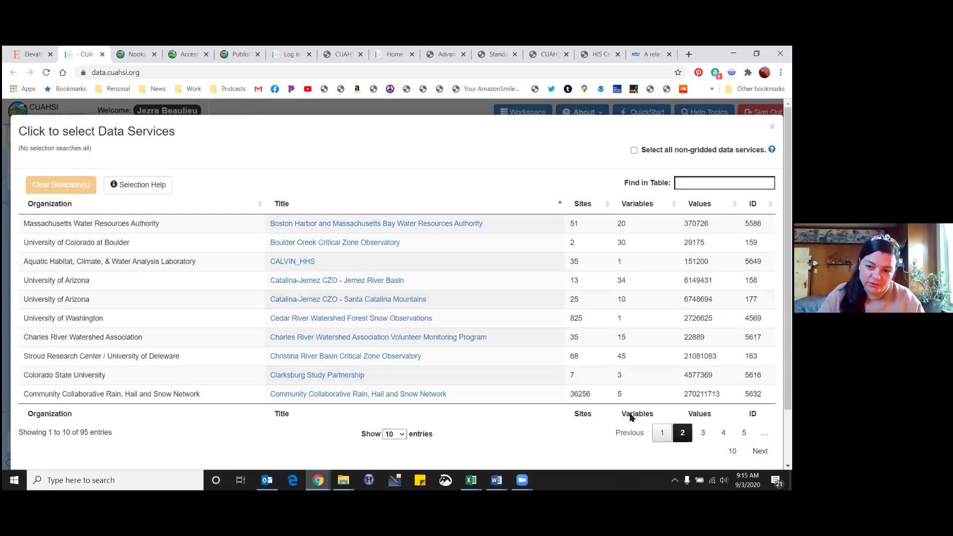
View data services entries 11–20, then close the list to return to the map search.
left_click(682, 432)
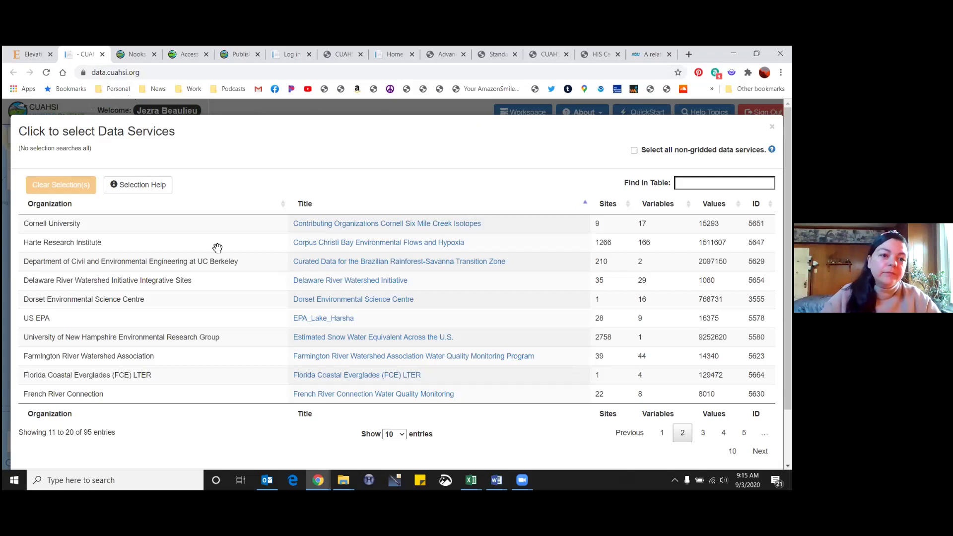
key("Escape")
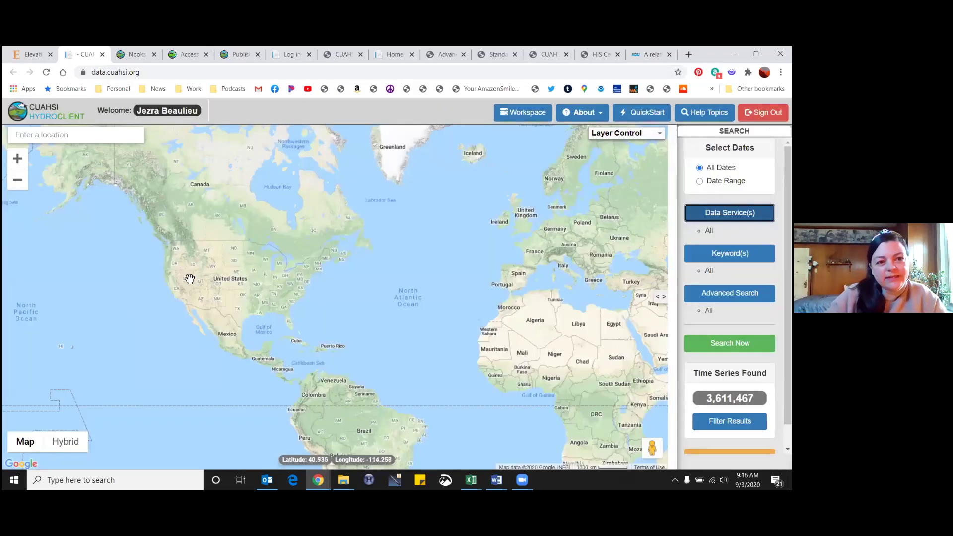
Glance over the HydroShare resource, Accessing Data and Publish pages, then go to the cuahsi.org home page.
left_click(137, 56)
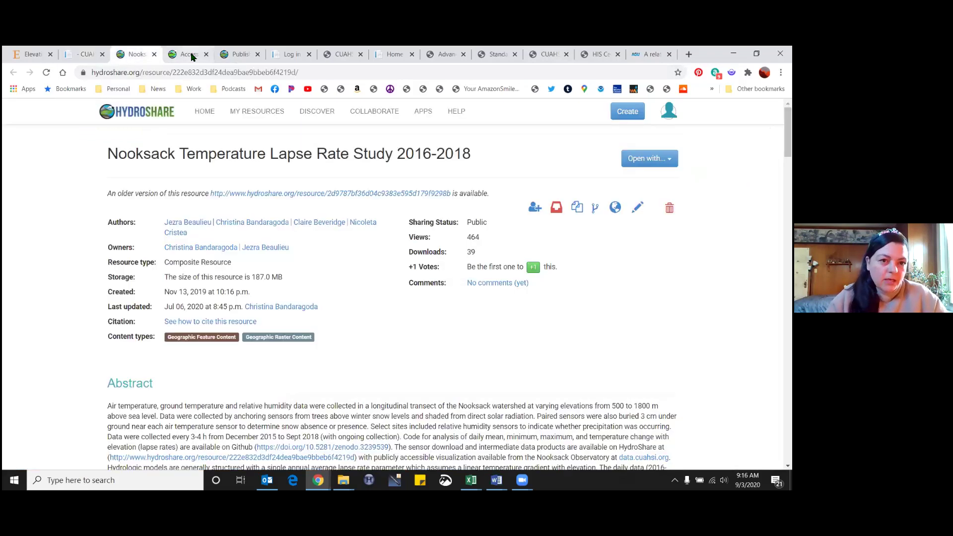
left_click(191, 56)
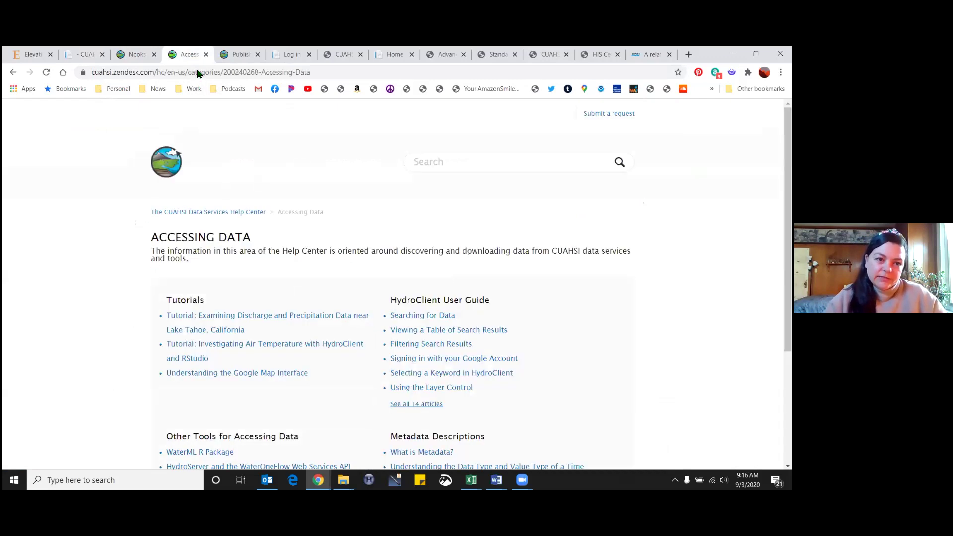
left_click(238, 55)
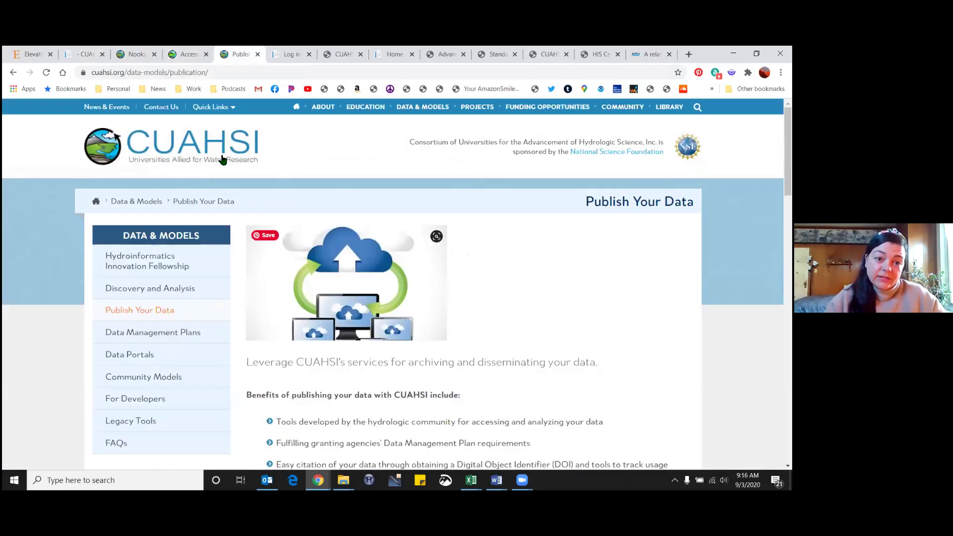
left_click(189, 141)
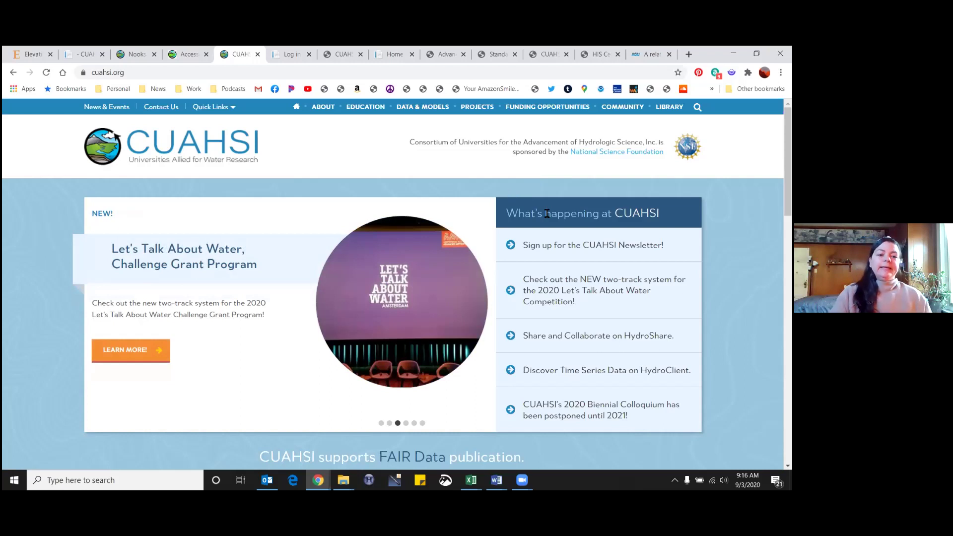
Go via Data & Models to Publish Your Data and scroll to the Time Series and Geographic Data sections.
left_click(443, 109)
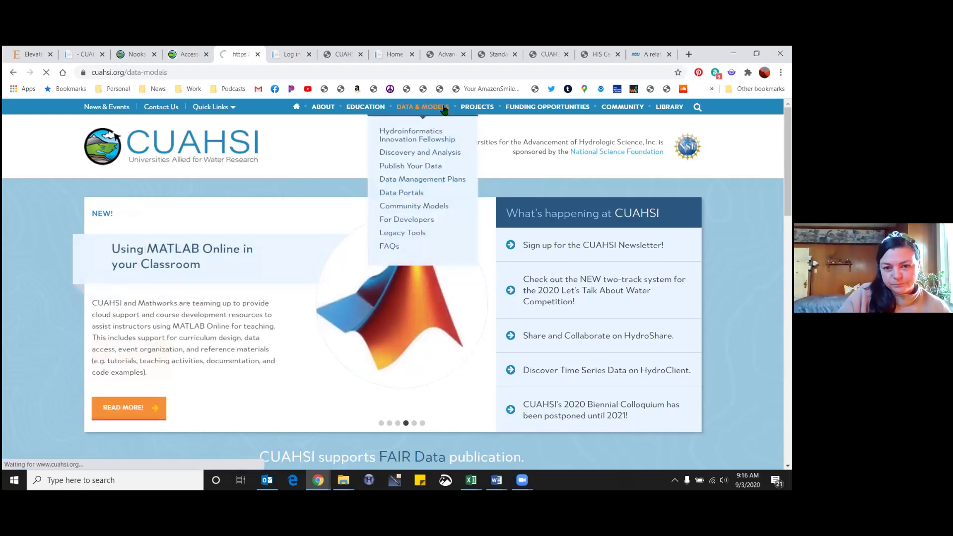
scroll(93, 350, "down", 2)
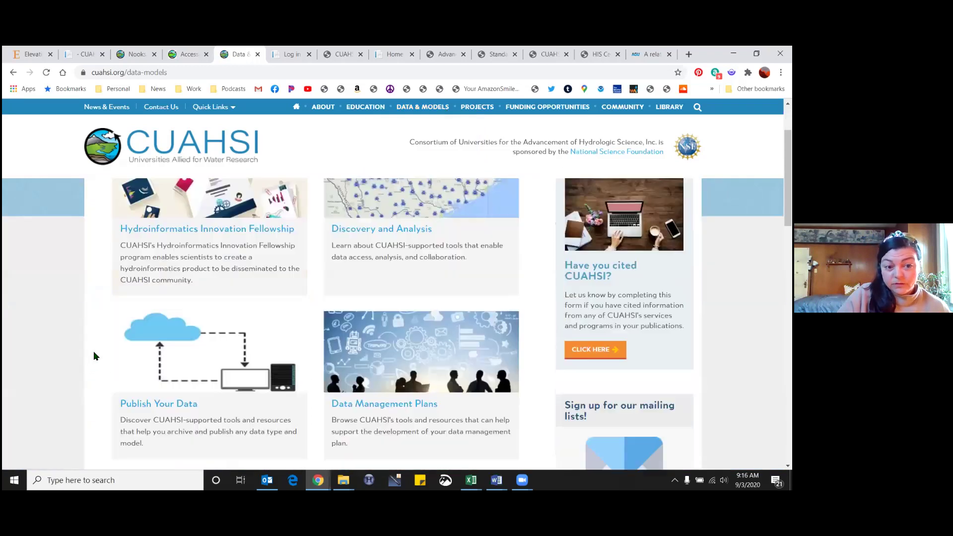
scroll(97, 363, "down", 1)
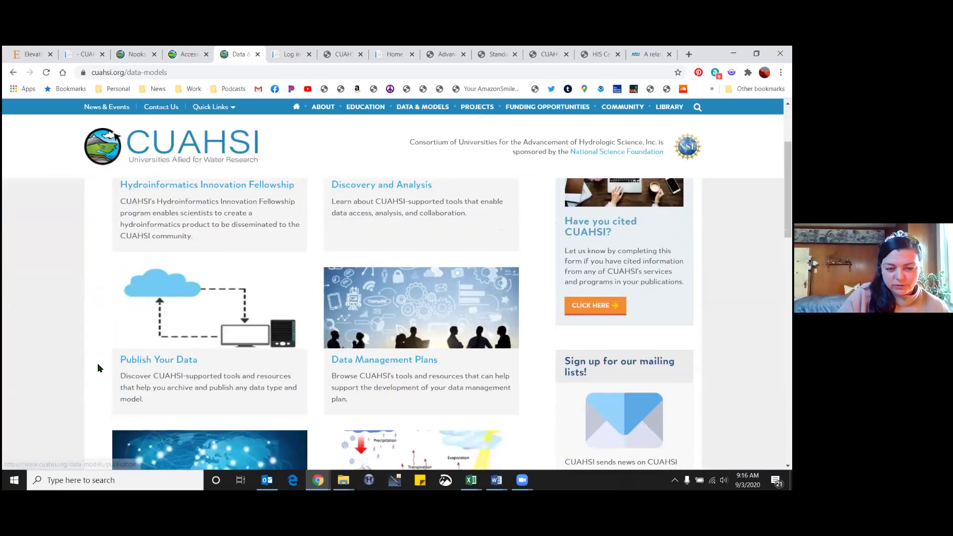
left_click(178, 345)
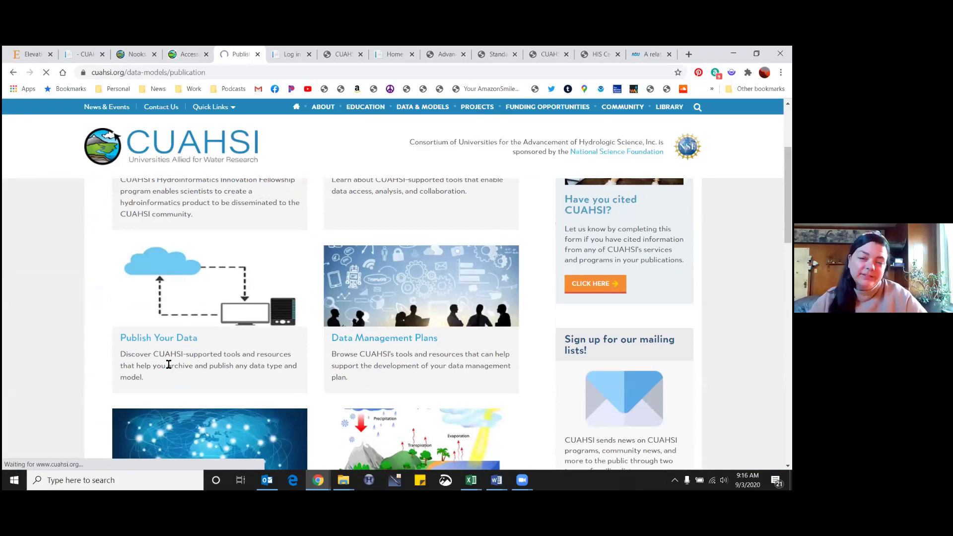
scroll(568, 332, "down", 4)
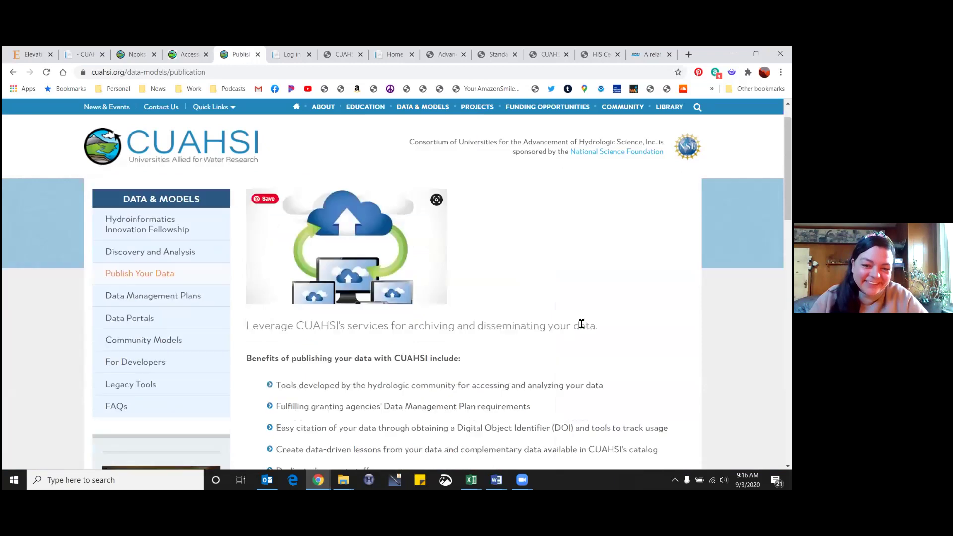
scroll(633, 312, "down", 2)
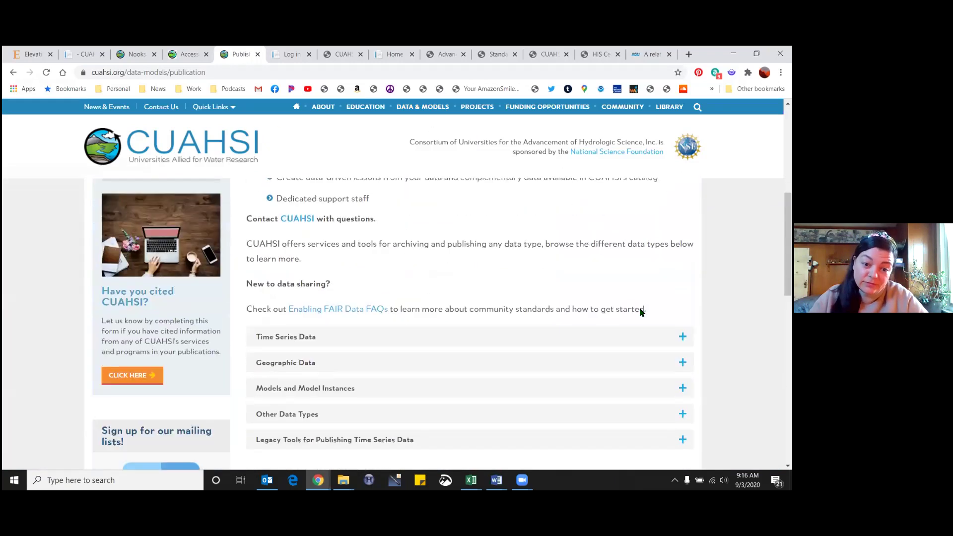
scroll(393, 323, "down", 1)
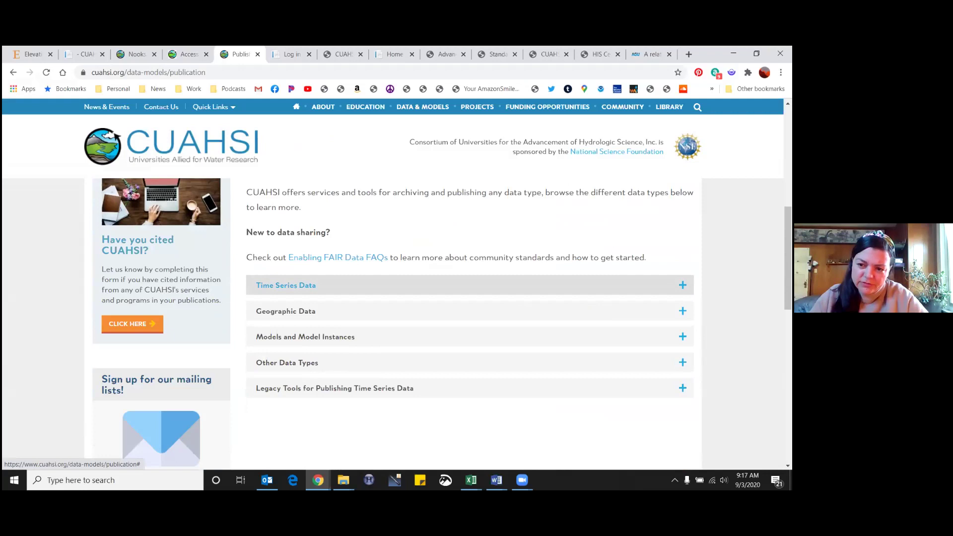
Expand Time Series Data and read through its five required attributes and six HydroClient publishing steps.
left_click(469, 285)
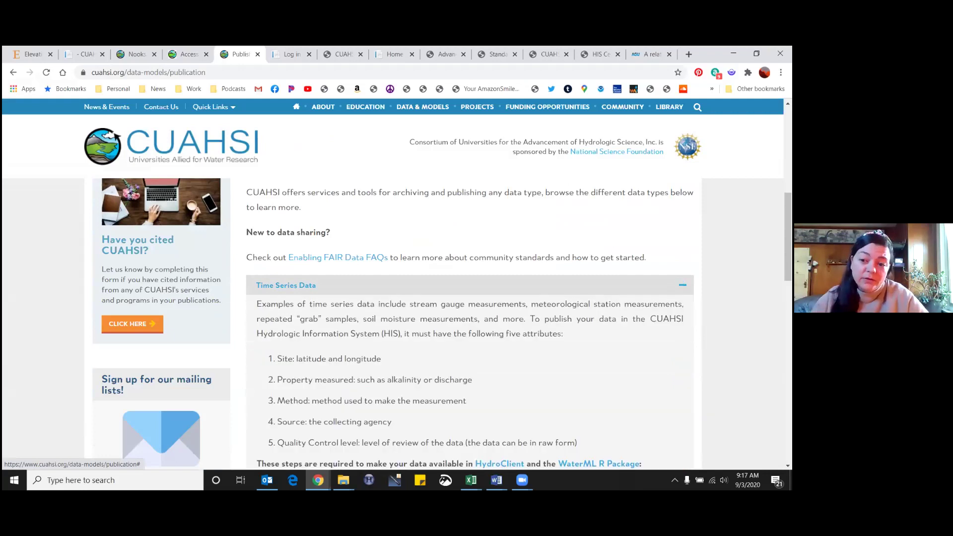
scroll(442, 324, "down", 1)
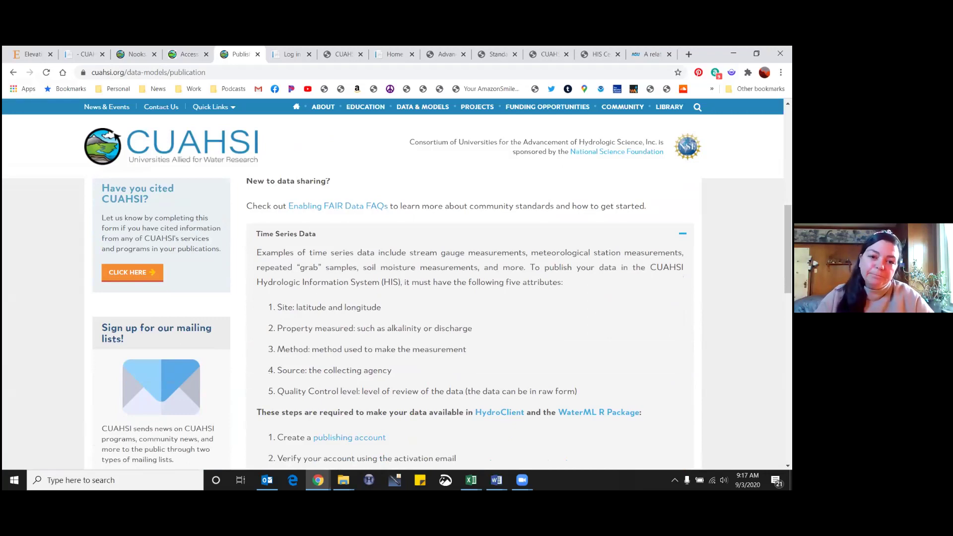
scroll(442, 324, "down", 1)
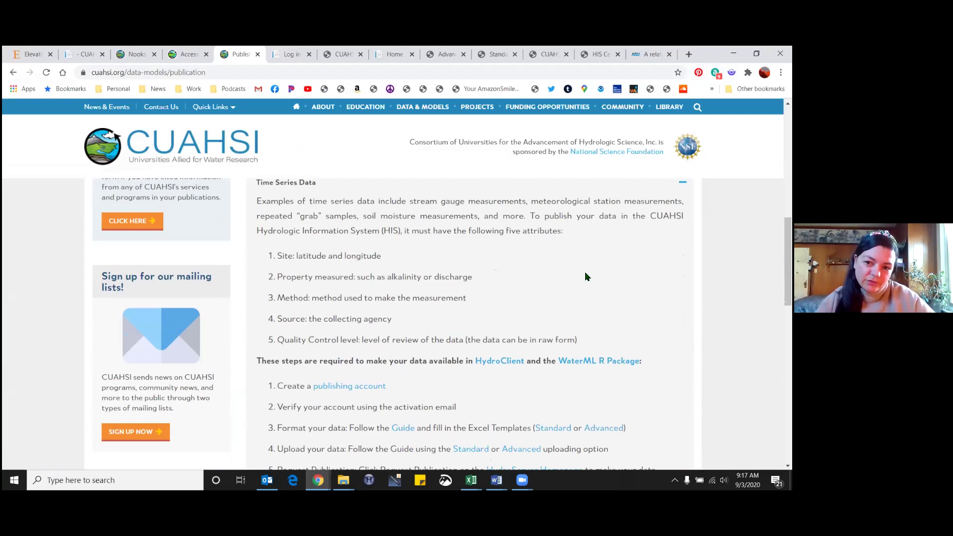
scroll(632, 324, "down", 1)
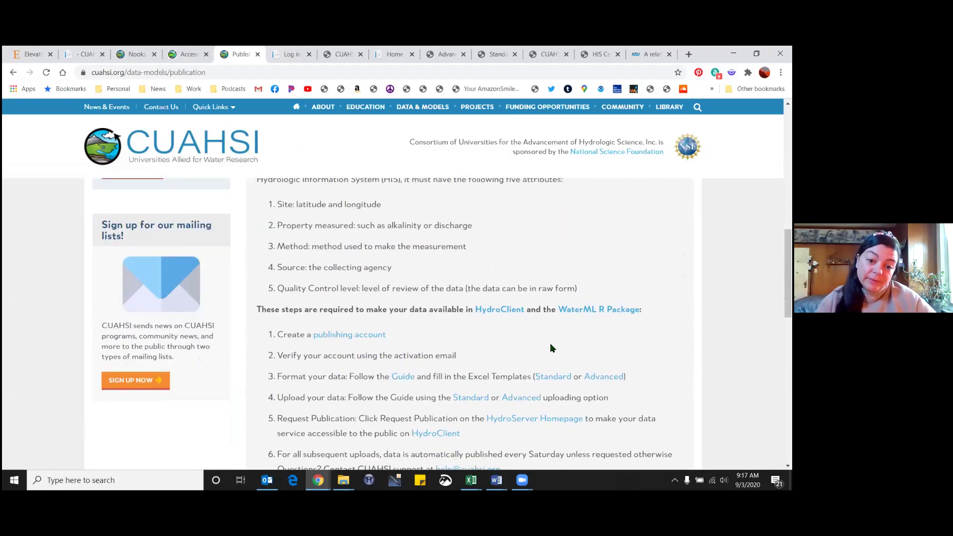
scroll(566, 346, "down", 1)
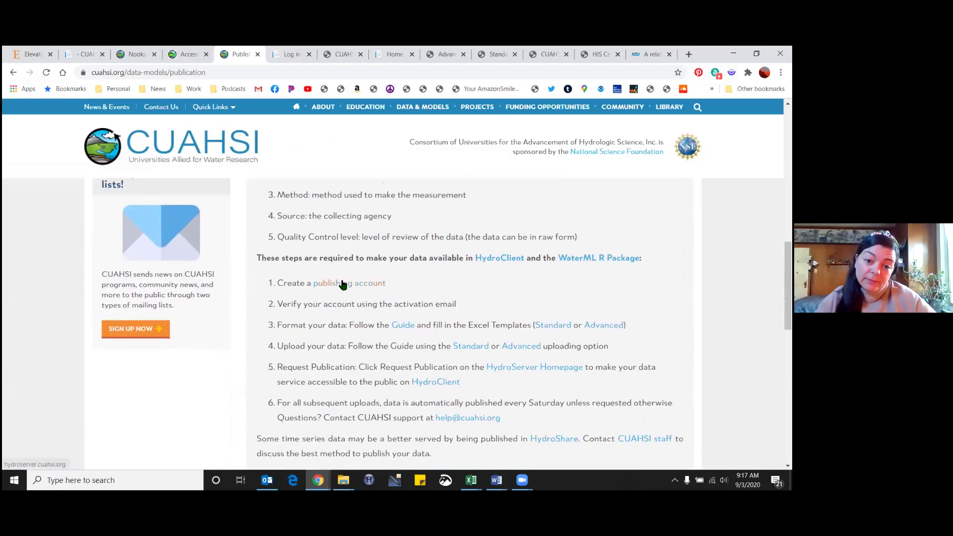
Check the publishing account and Nooksack service pages, then log in to HydroServer as an existing publisher.
left_click(343, 284)
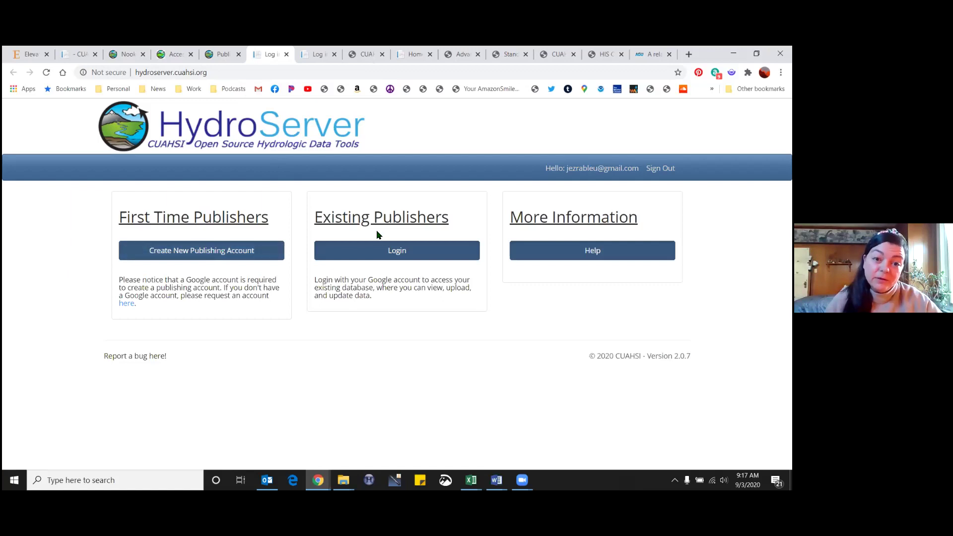
left_click(324, 53)
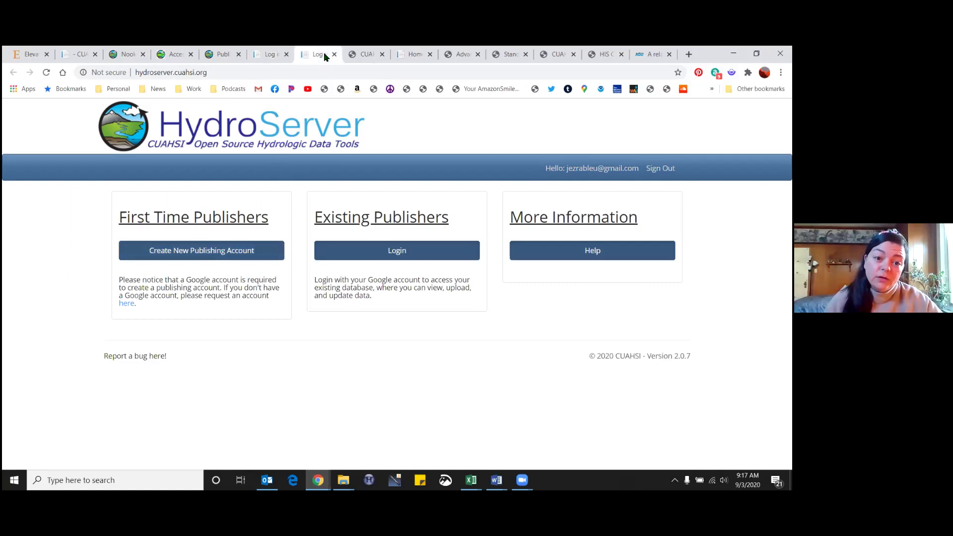
left_click(365, 55)
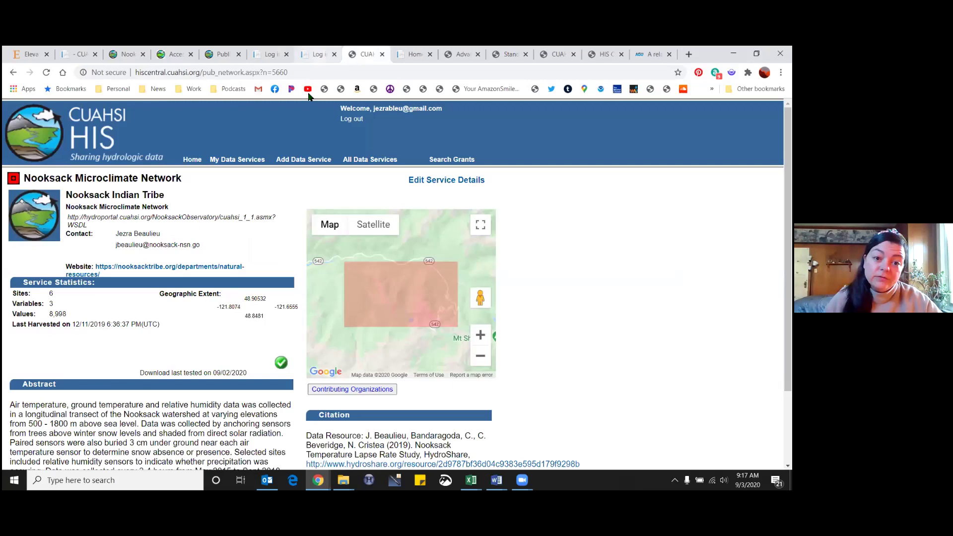
left_click(318, 55)
left_click(396, 252)
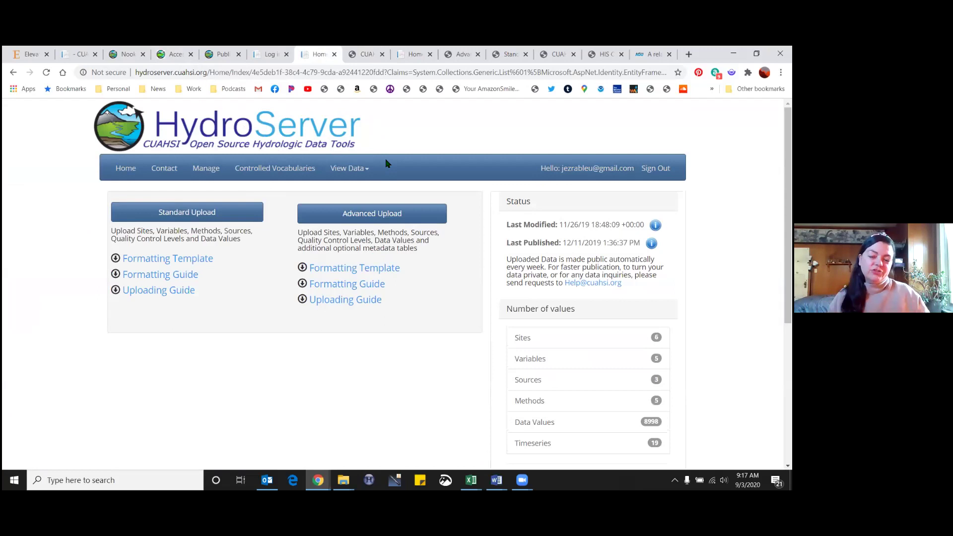
left_click(368, 54)
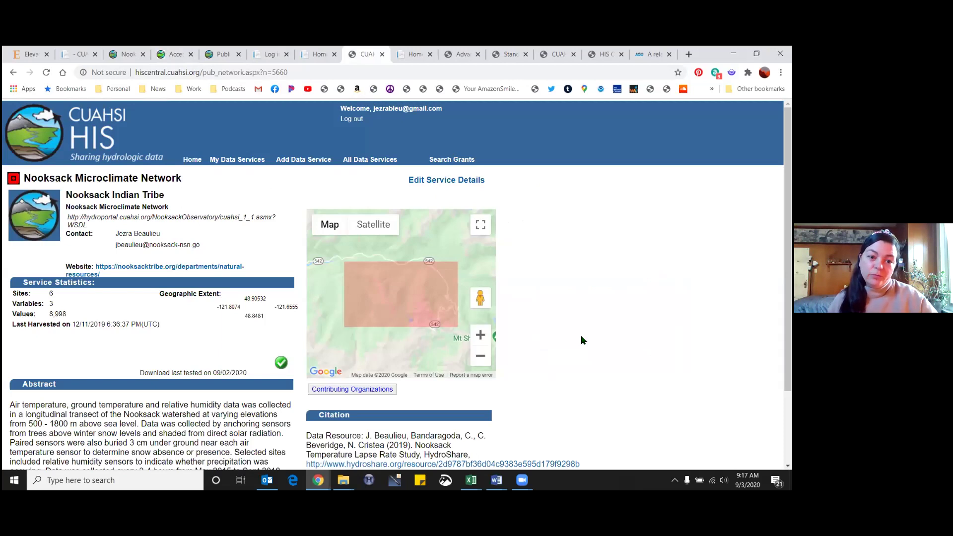
scroll(582, 337, "down", 3)
scroll(583, 338, "up", 2)
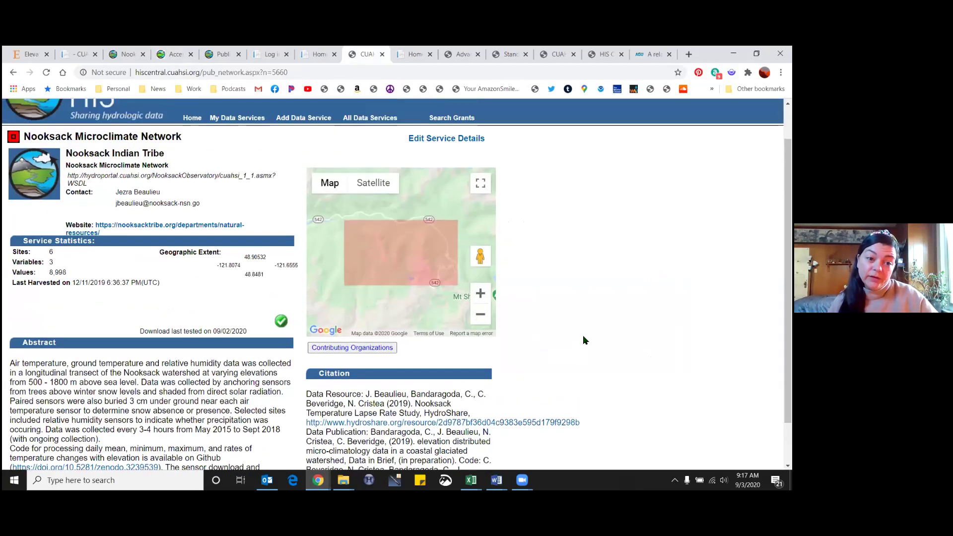
scroll(582, 335, "down", 1)
scroll(582, 328, "up", 1)
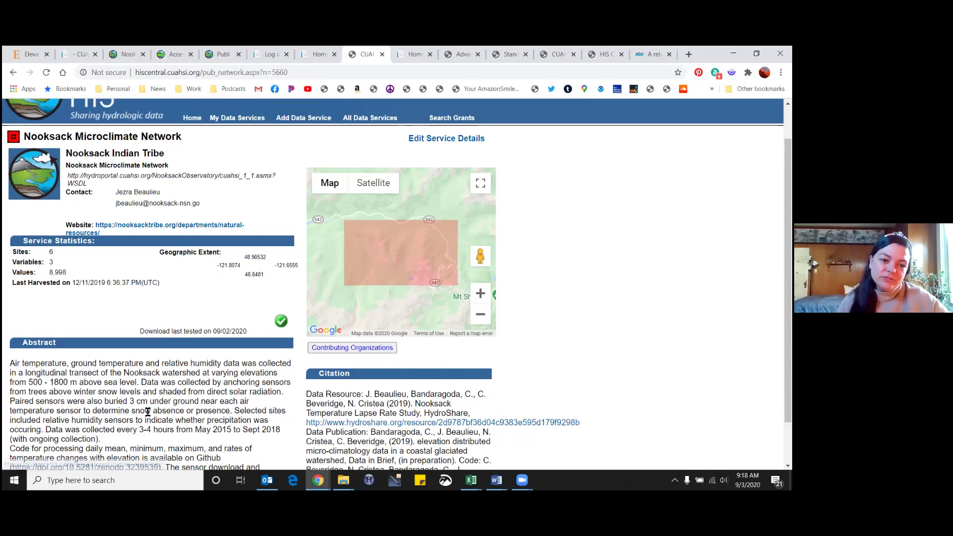
scroll(113, 420, "down", 1)
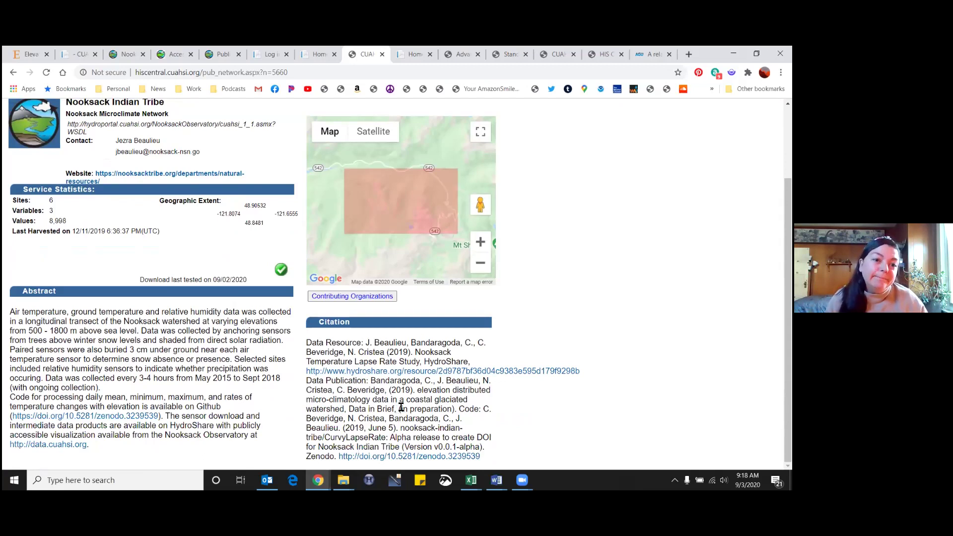
scroll(401, 407, "up", 1)
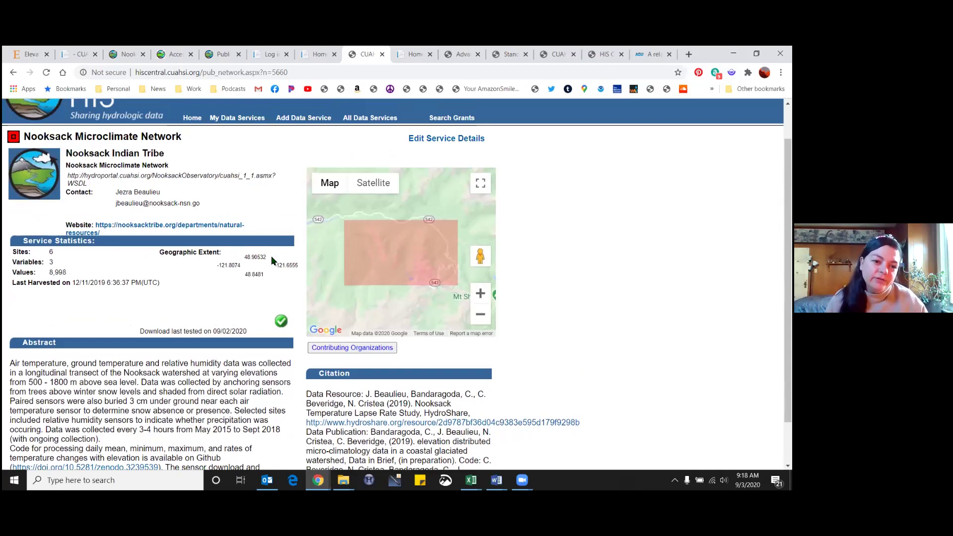
left_click(415, 51)
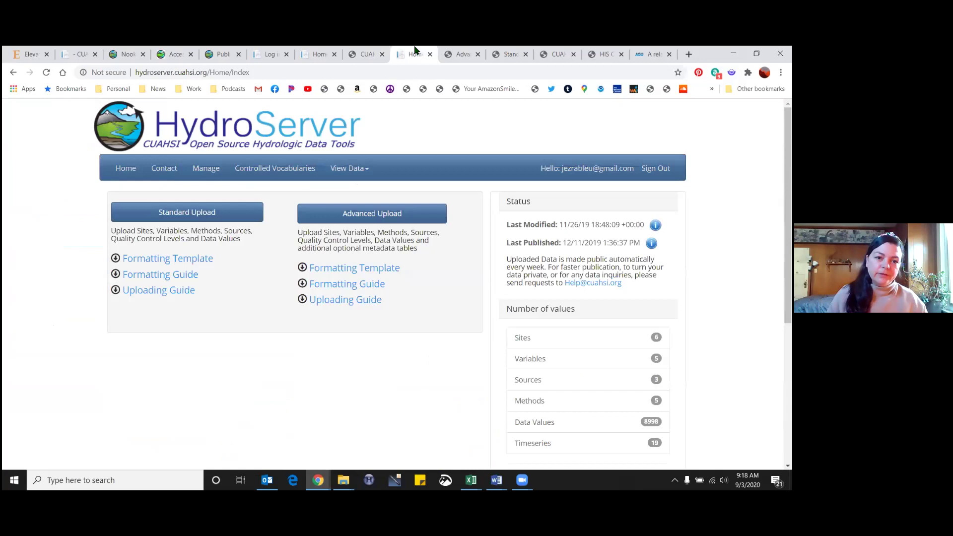
left_click(371, 53)
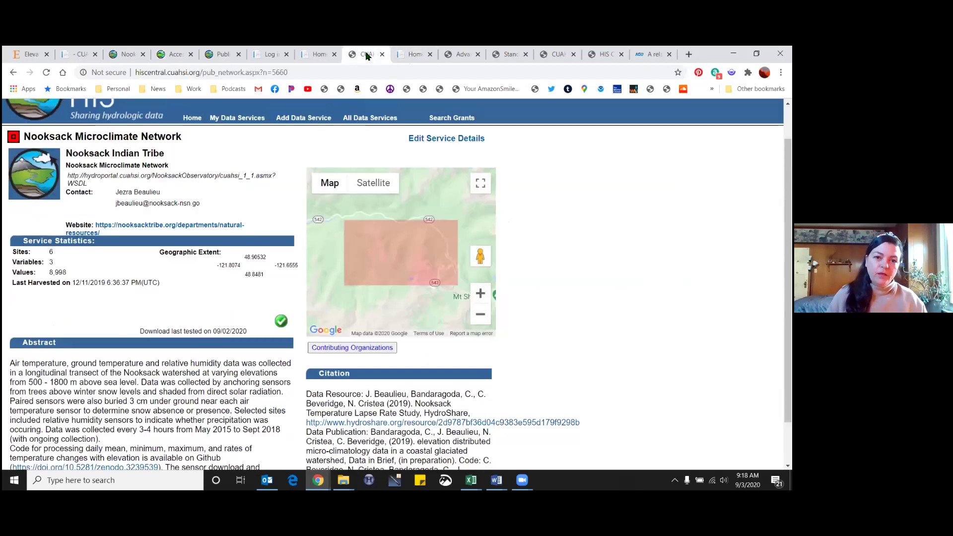
left_click(417, 55)
left_click(315, 52)
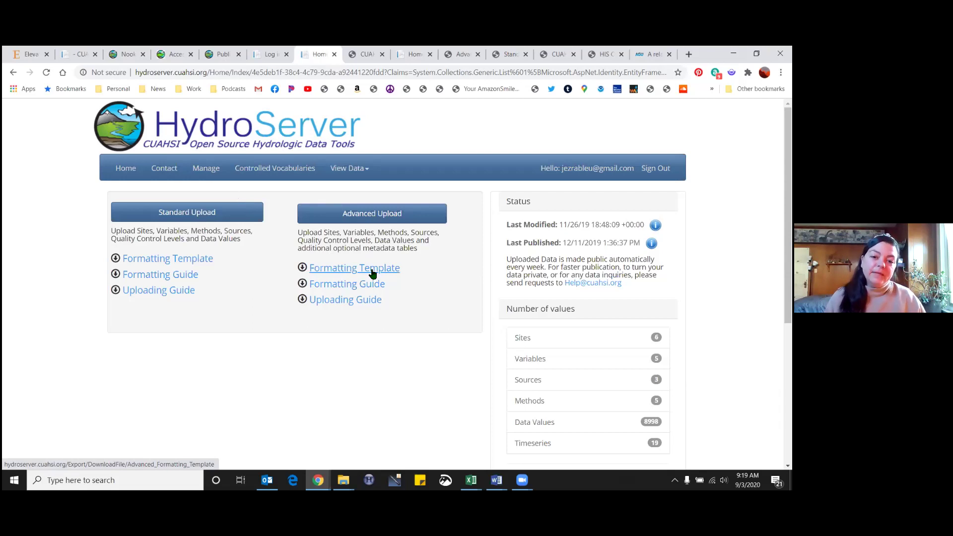
Review the Advanced, Standard and Formatting guide PDFs, then bring up the nooksack-data-ODM1-2019-11-26 workbook.
left_click(365, 46)
left_click(409, 51)
left_click(461, 51)
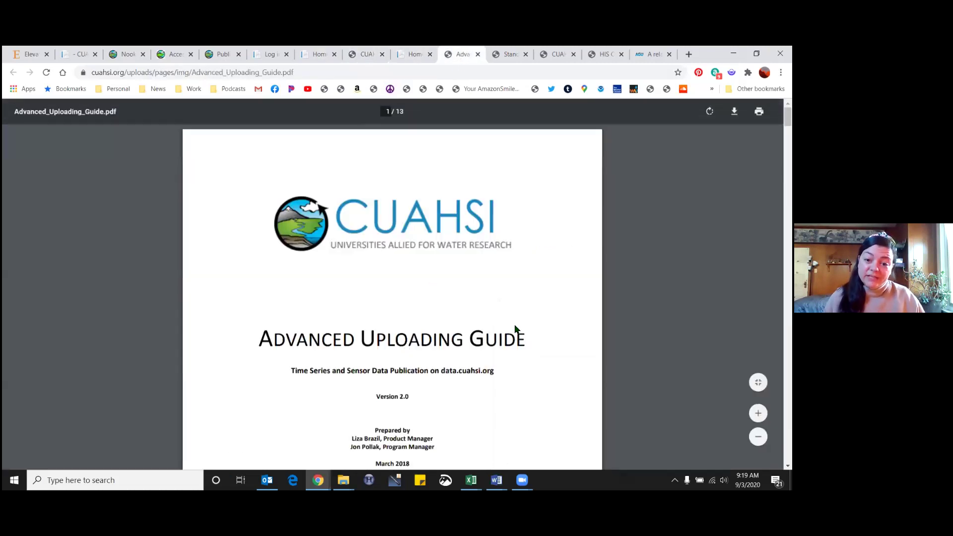
left_click(505, 48)
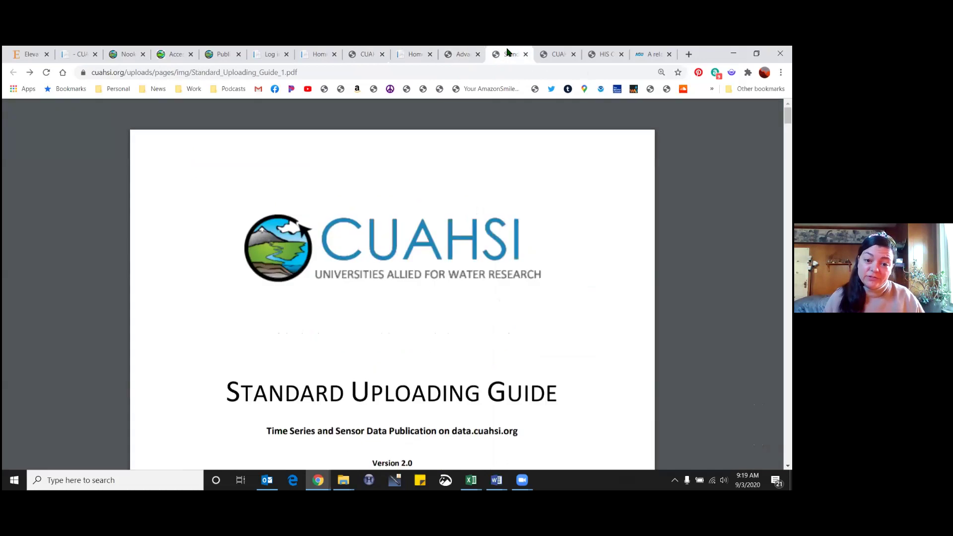
left_click(559, 50)
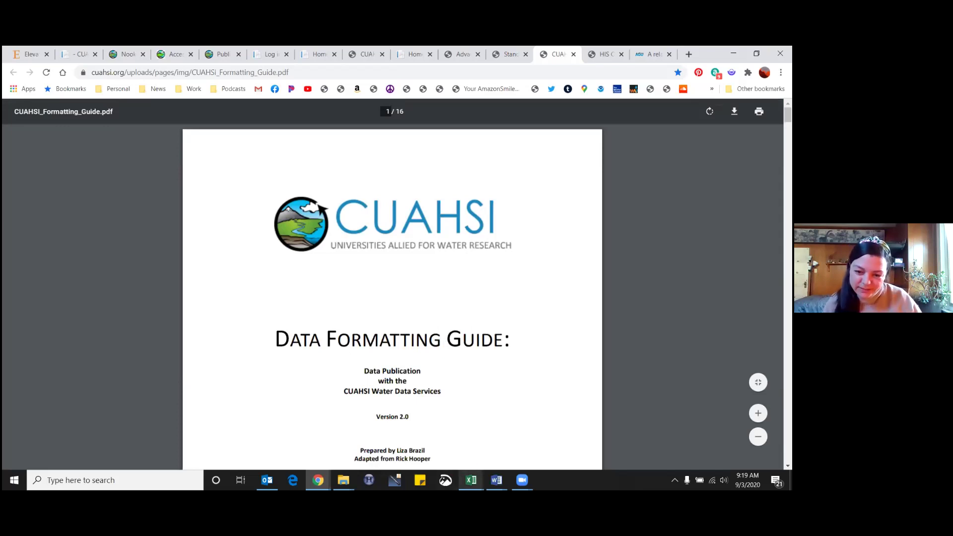
mouse_move(471, 480)
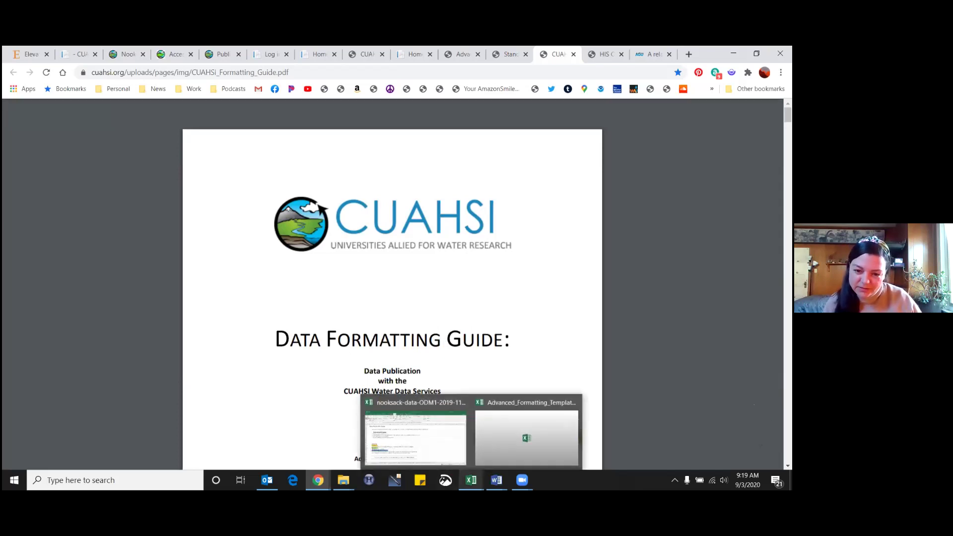
left_click(453, 461)
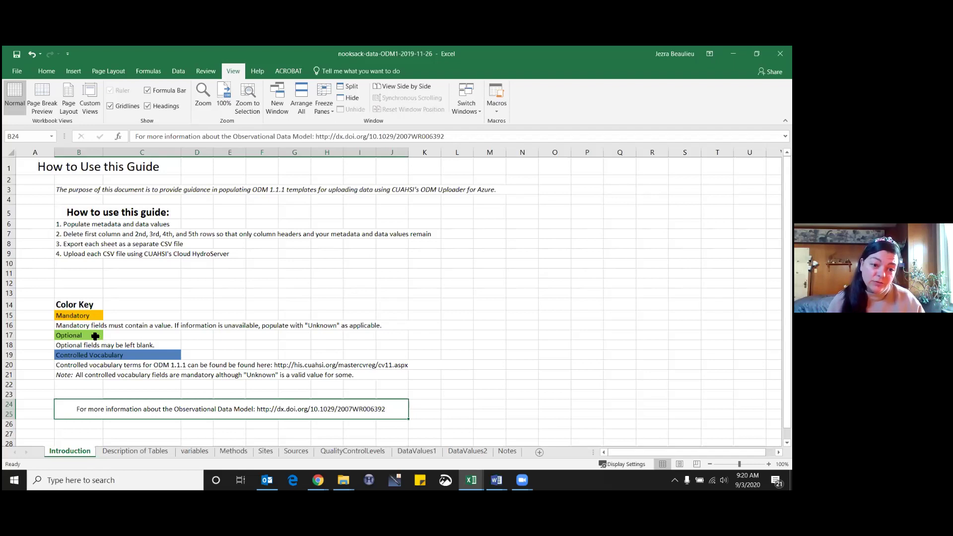
Step through the Description of Tables and variables sheets to the Methods sheet's iButton method codes.
left_click(148, 453)
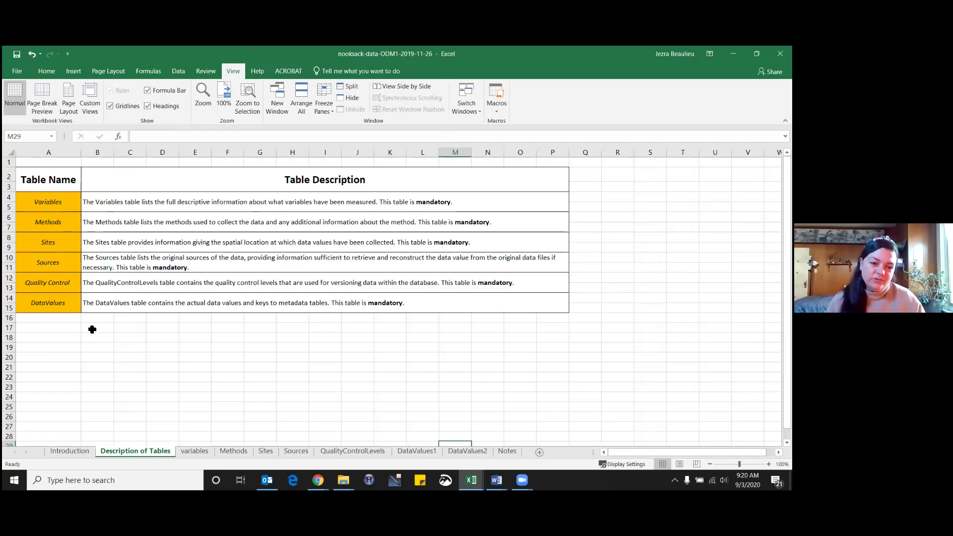
left_click(197, 454)
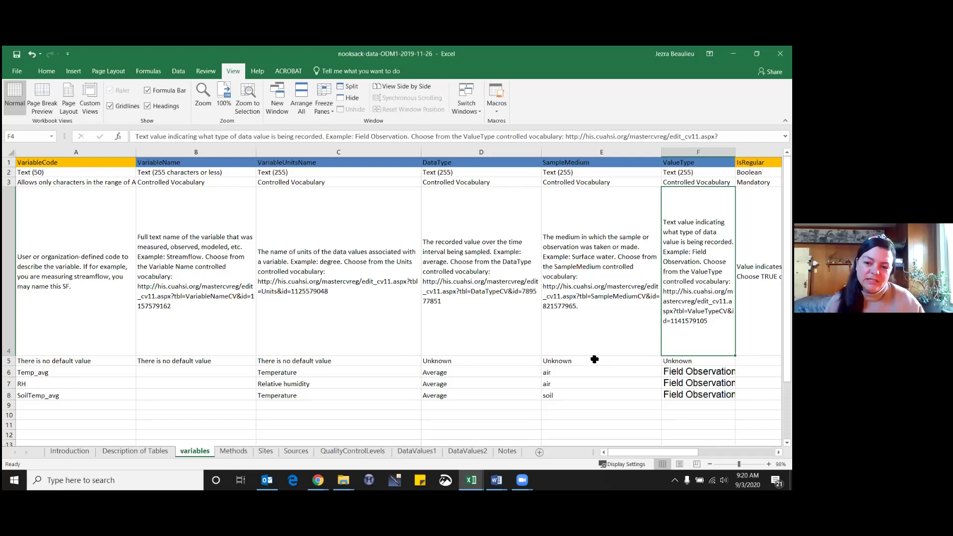
left_click(234, 451)
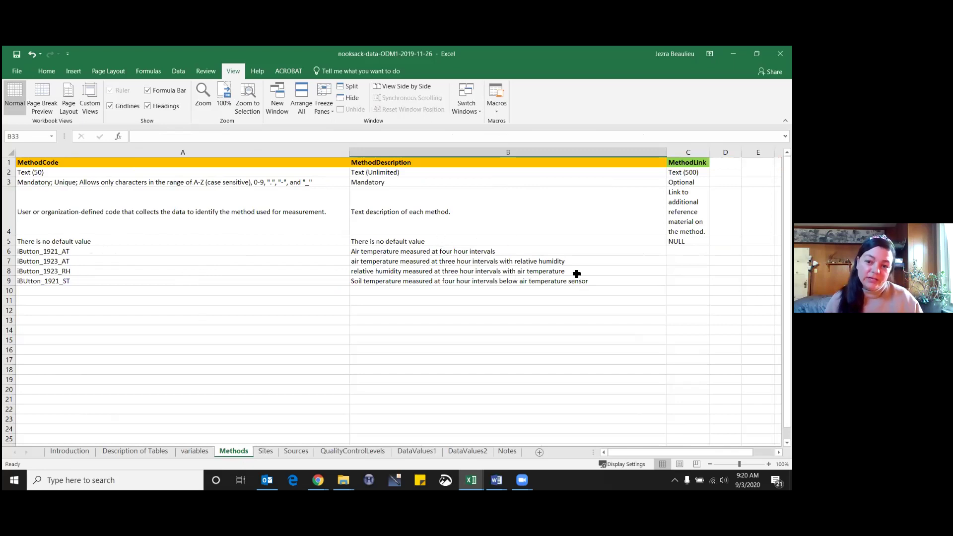
Move through the Sites and Sources sheets to QualityControlLevels and scroll its codes 0–5.
left_click(265, 451)
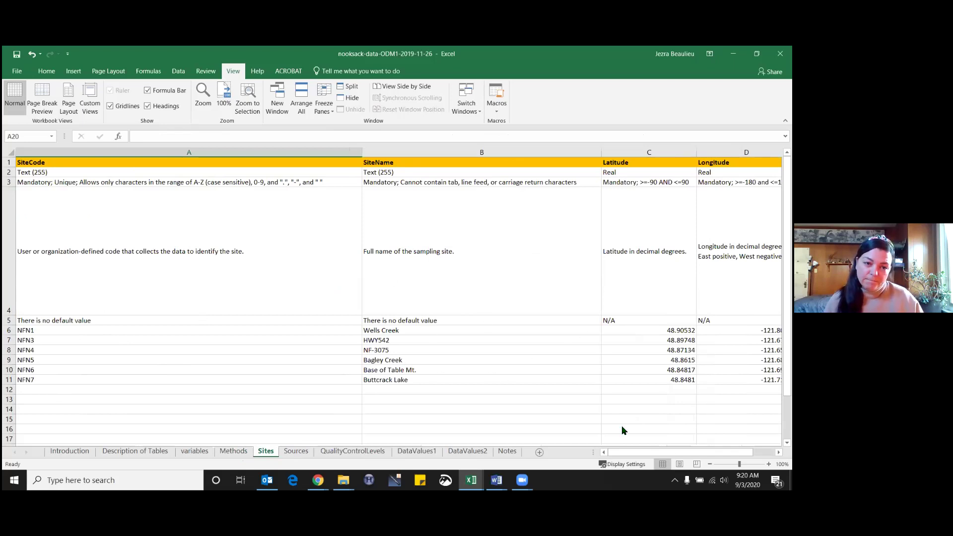
key("ctrl+Page_Down")
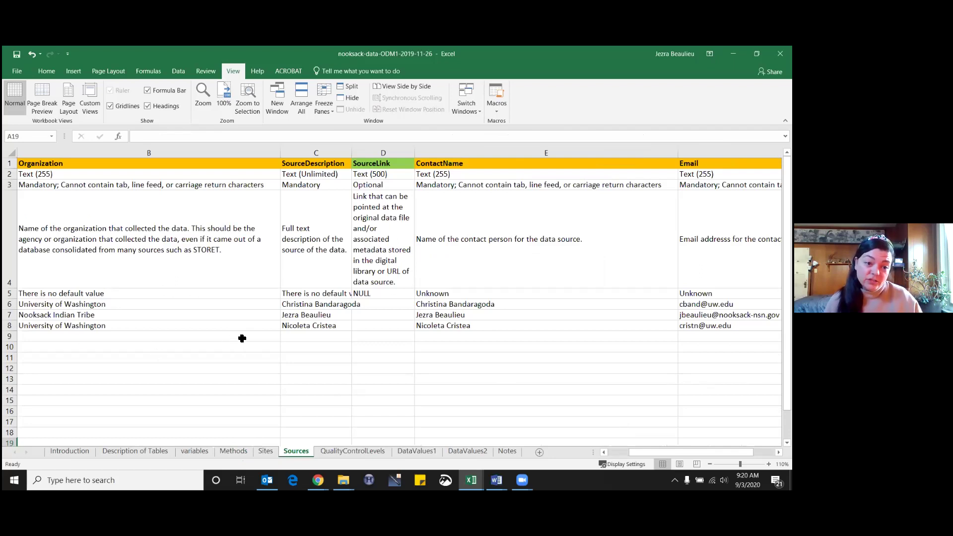
left_click(355, 455)
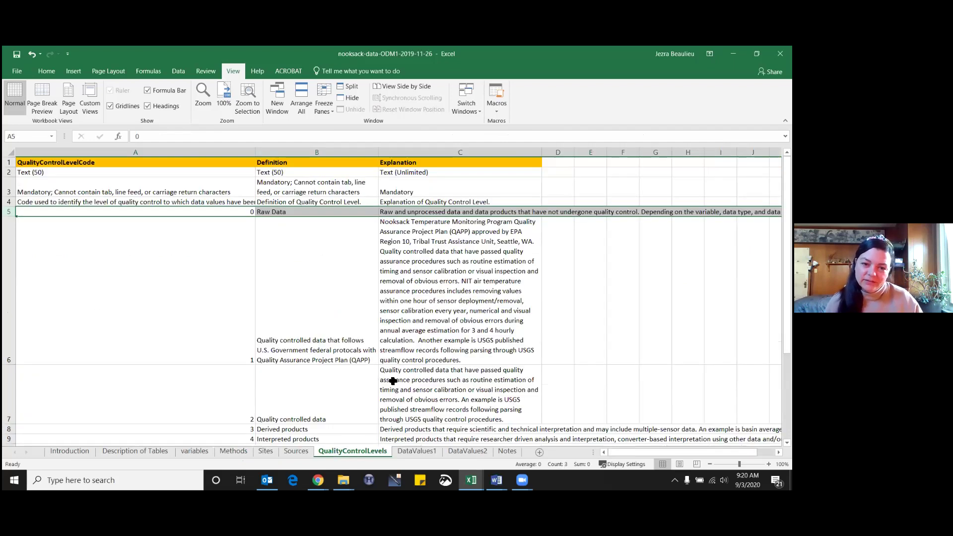
scroll(394, 382, "down", 1)
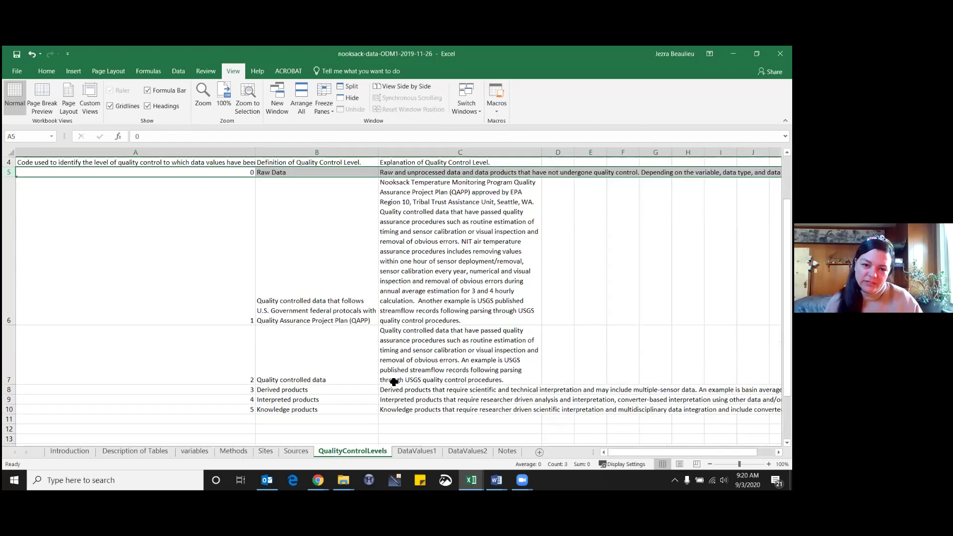
Browse the DataValues1 observations, then go back to the Introduction sheet's how-to guide and colour key.
left_click(417, 451)
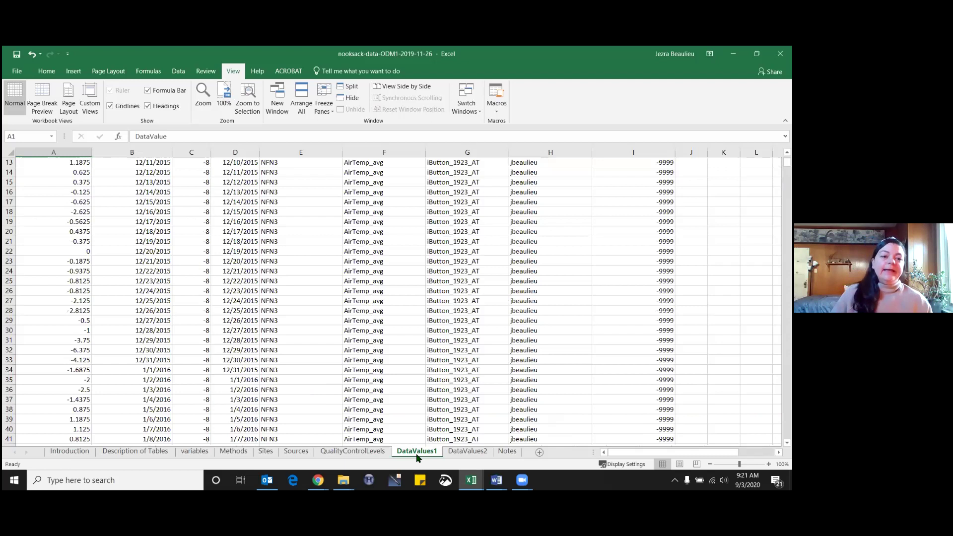
scroll(379, 414, "up", 1)
scroll(378, 415, "up", 4)
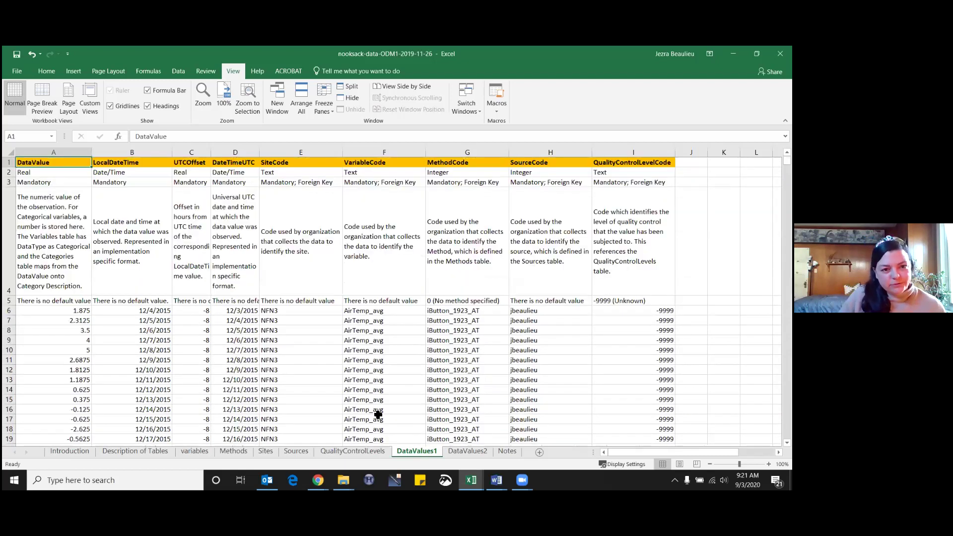
scroll(378, 415, "down", 4)
scroll(26, 276, "up", 3)
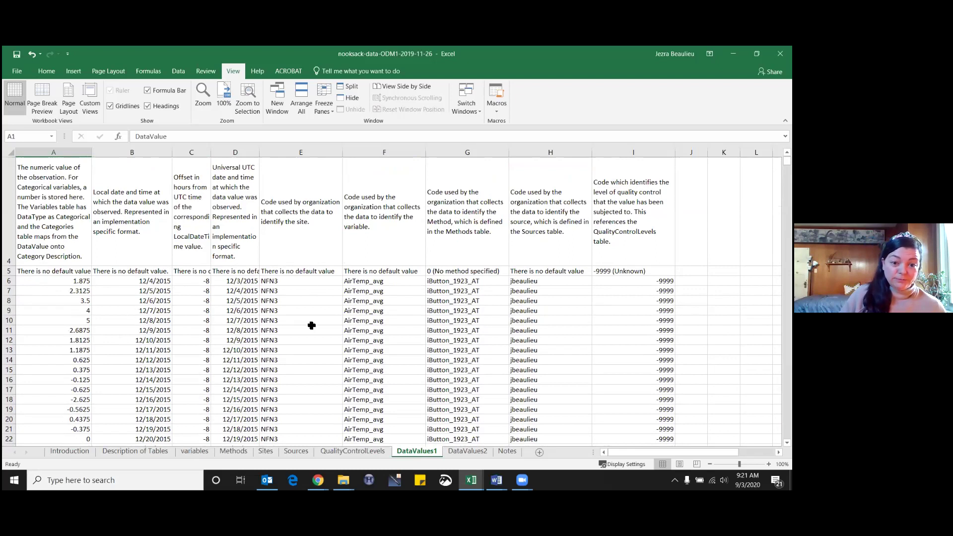
scroll(310, 407, "down", 15)
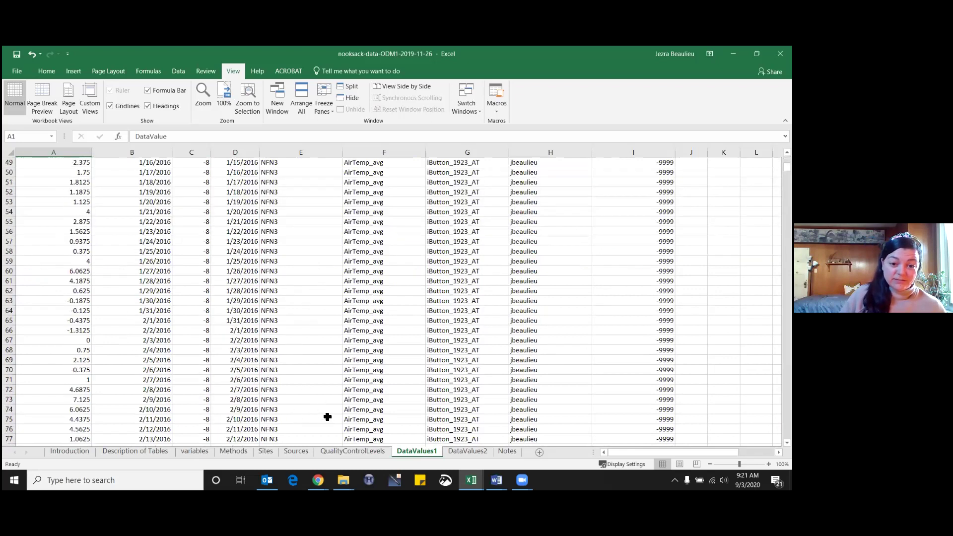
scroll(325, 415, "down", 12)
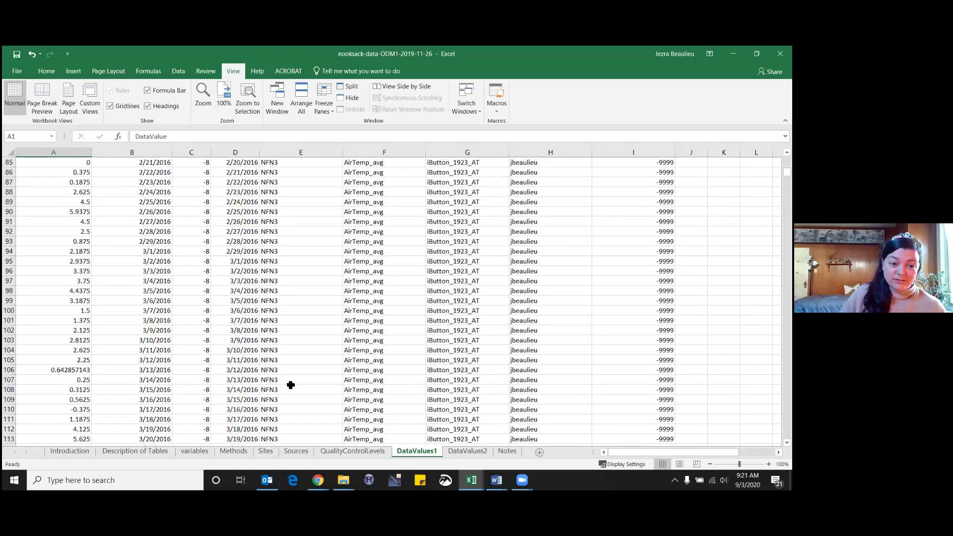
scroll(291, 385, "down", 15)
left_click_drag(786, 178, 786, 361)
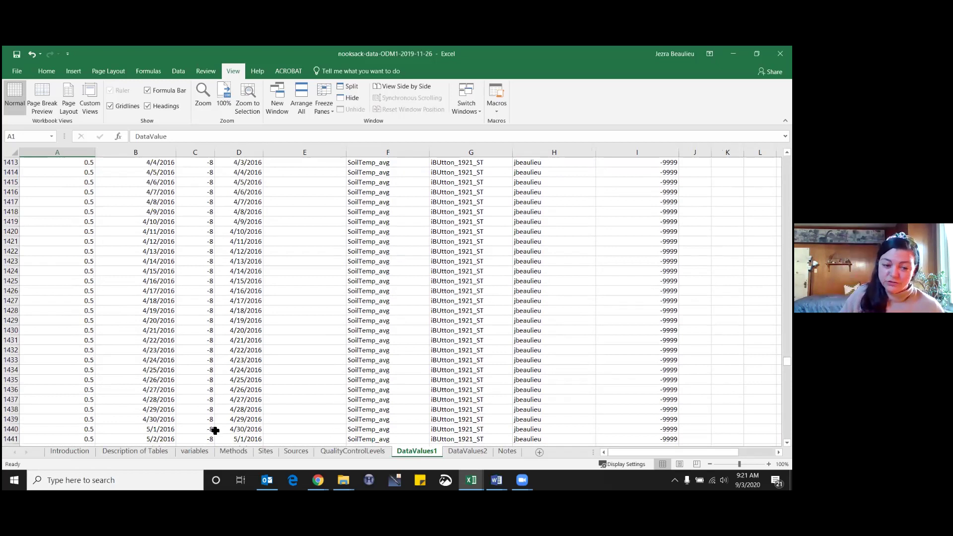
left_click(63, 451)
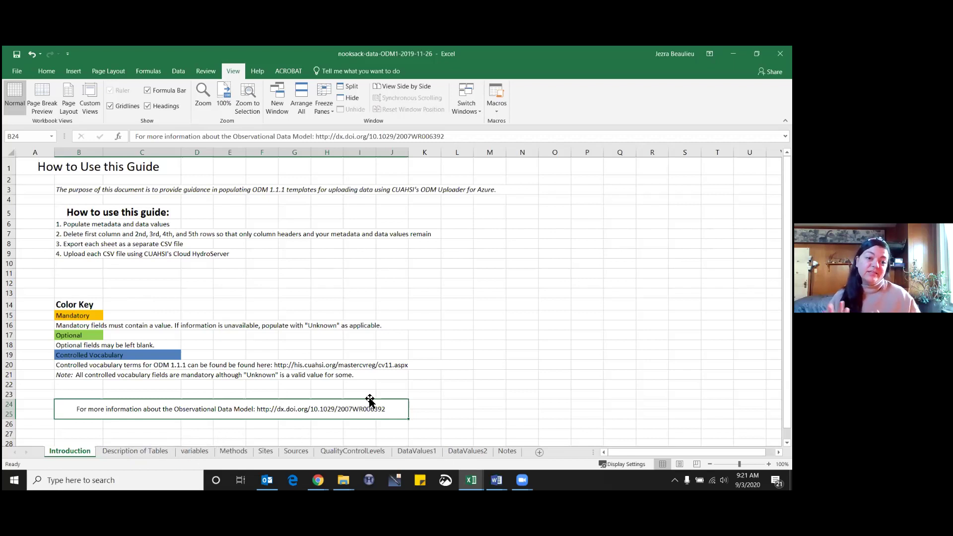
Bring up the Nooksack HydroShare resource page in Chrome and scroll down to its Content.
left_click(318, 480)
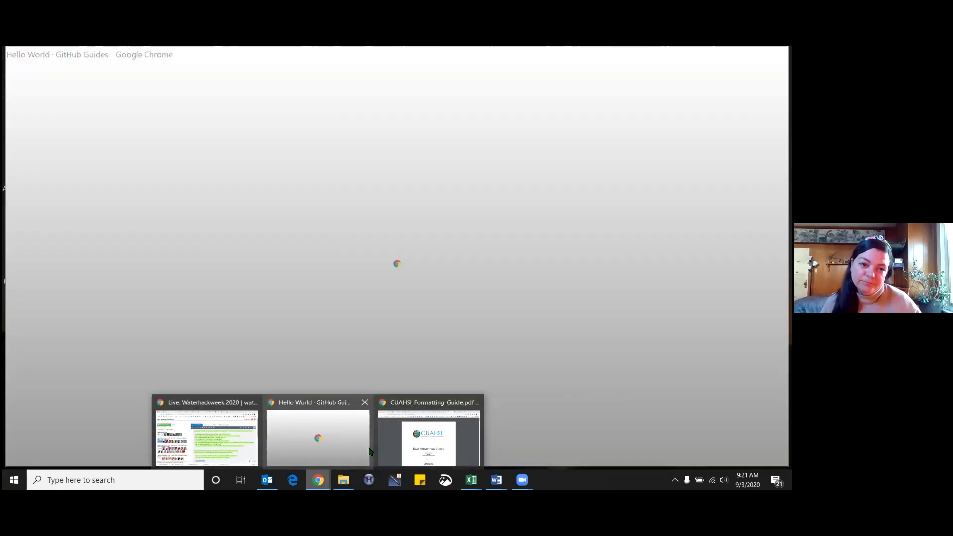
left_click(430, 439)
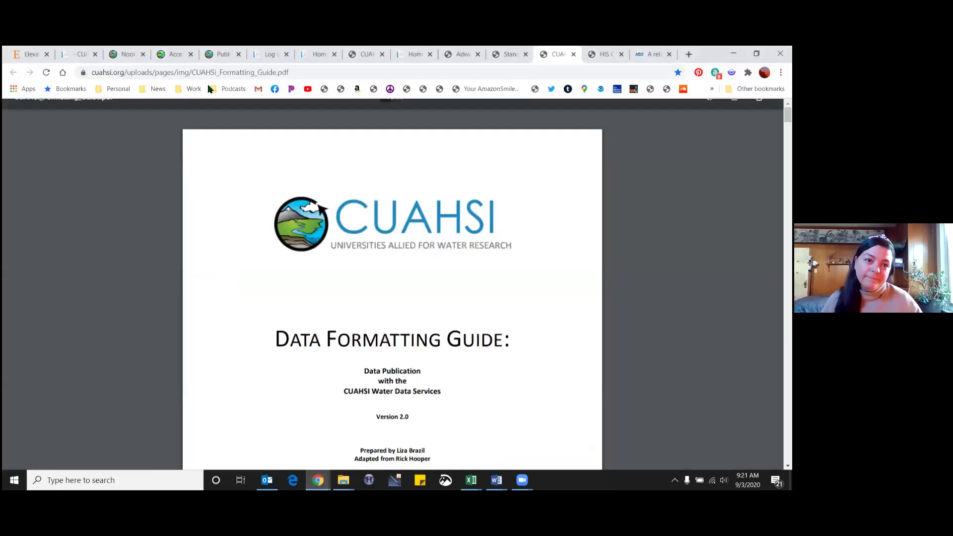
left_click(125, 54)
scroll(332, 322, "down", 10)
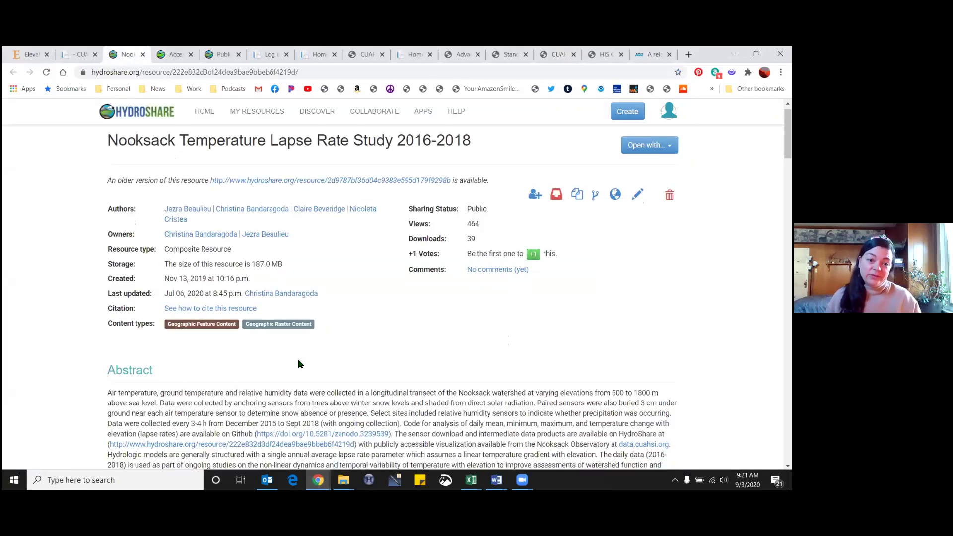
scroll(256, 370, "down", 8)
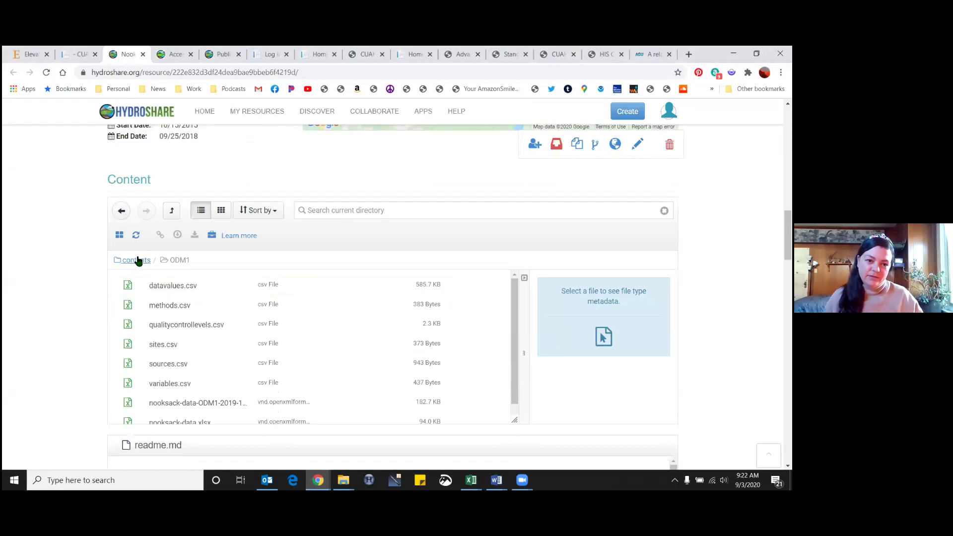
Open the resource's ODM1 folder of exported CSV files, then move on to HydroServer home.
left_click(139, 260)
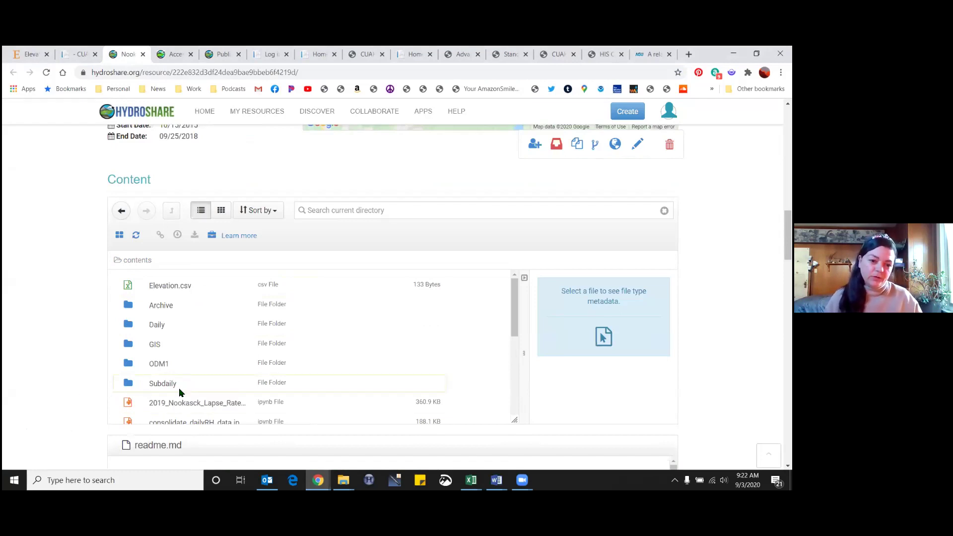
left_click(157, 368)
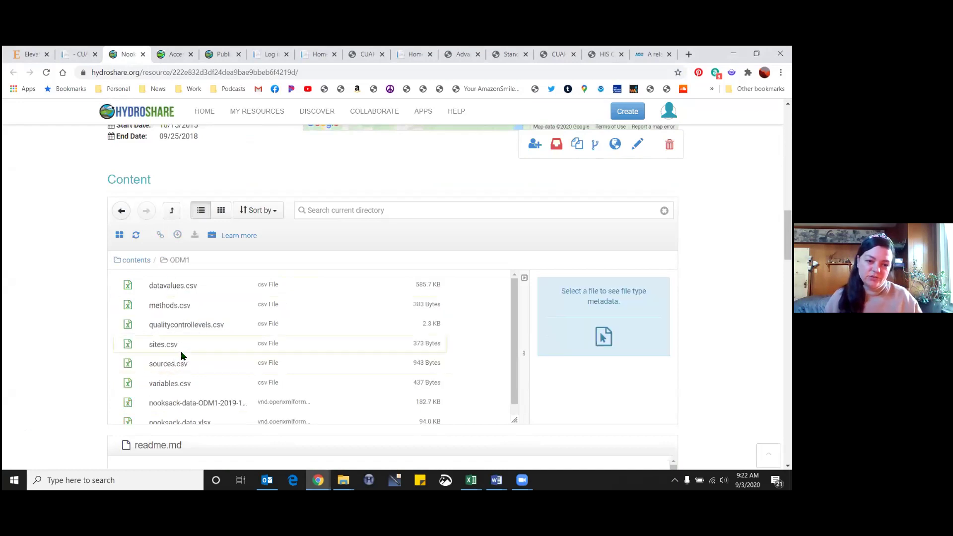
scroll(187, 365, "down", 1)
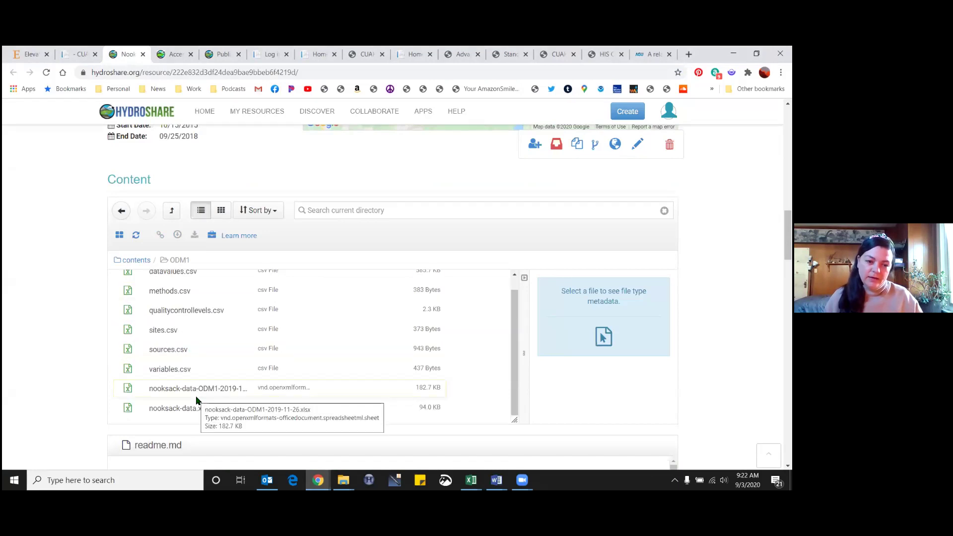
left_click(416, 53)
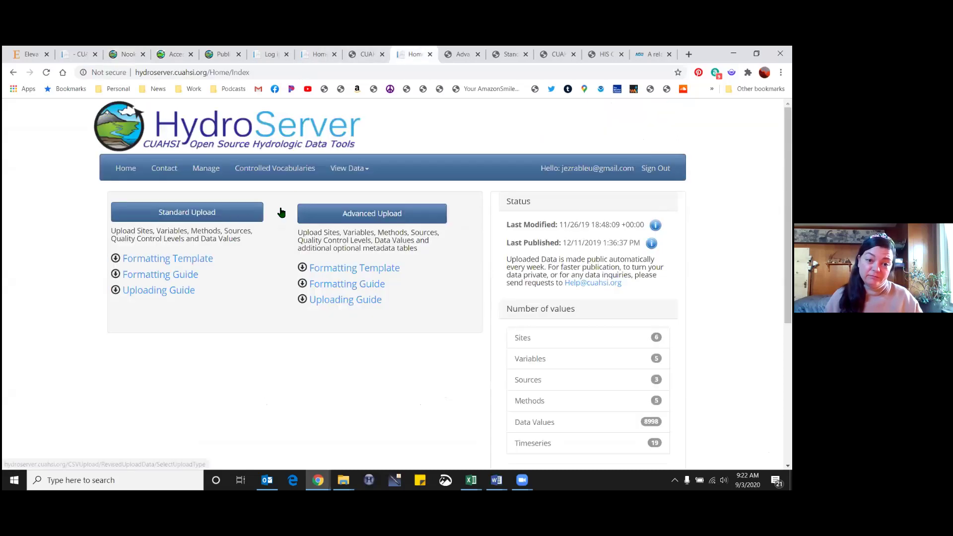
Try the Advanced and Standard Upload options, then bring up the Advanced Uploading Guide PDF.
left_click(373, 209)
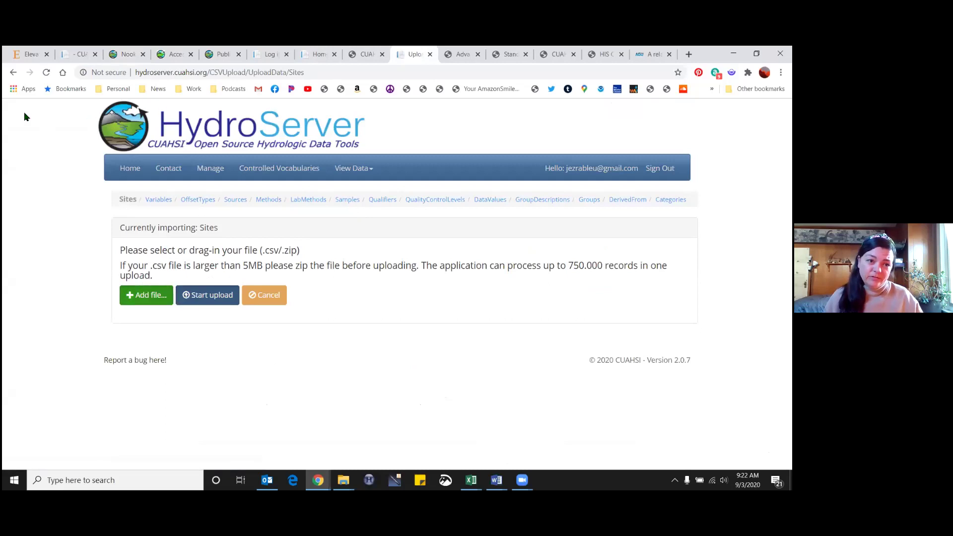
left_click(14, 72)
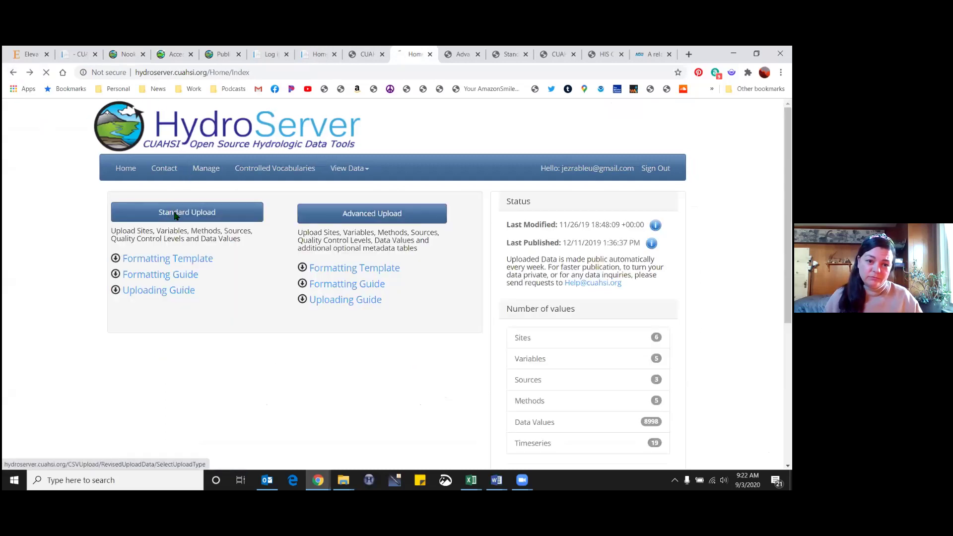
left_click(175, 214)
left_click(175, 214)
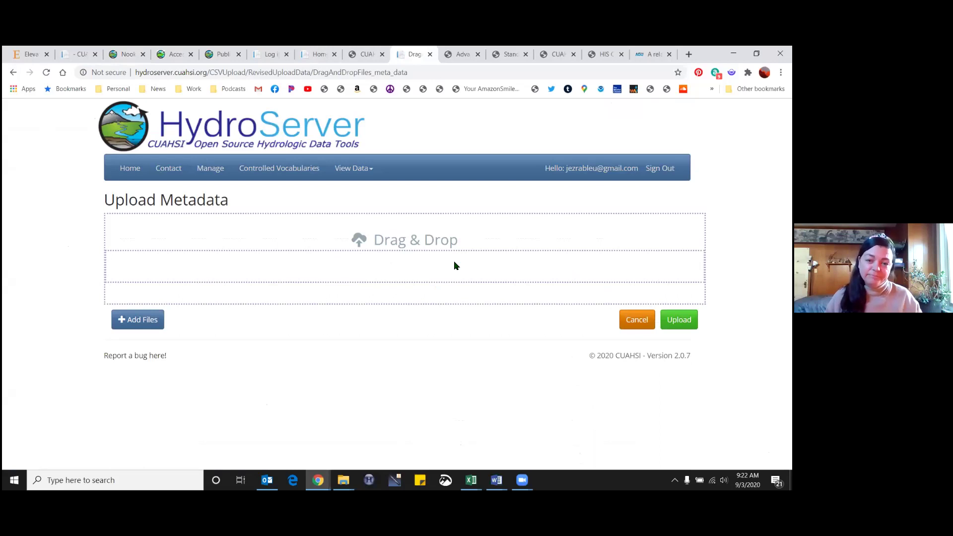
left_click(457, 56)
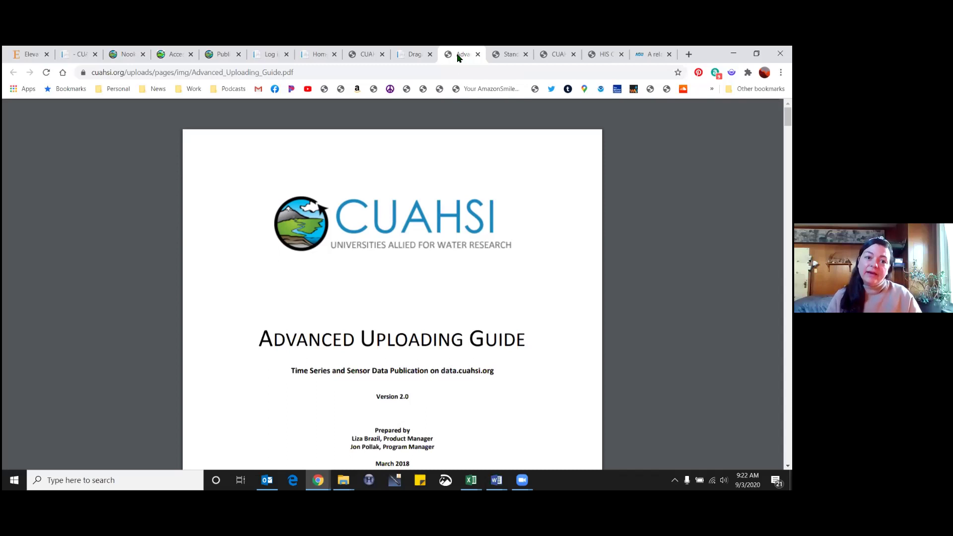
Zoom and pan the HydroClient map onto the Pacific Northwest and list the 95 data services.
left_click(81, 55)
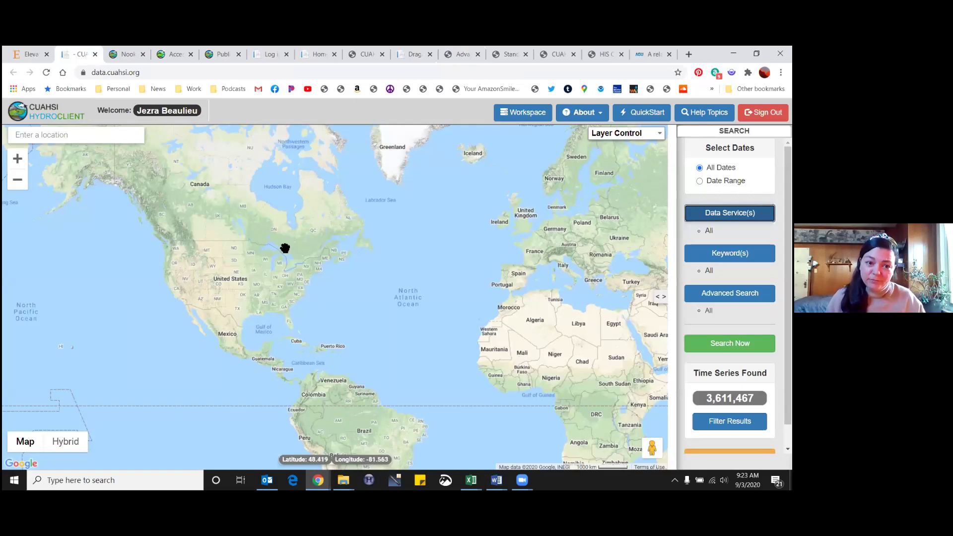
scroll(274, 249, "up", 1)
left_click_drag(259, 257, 243, 265)
scroll(244, 264, "up", 1)
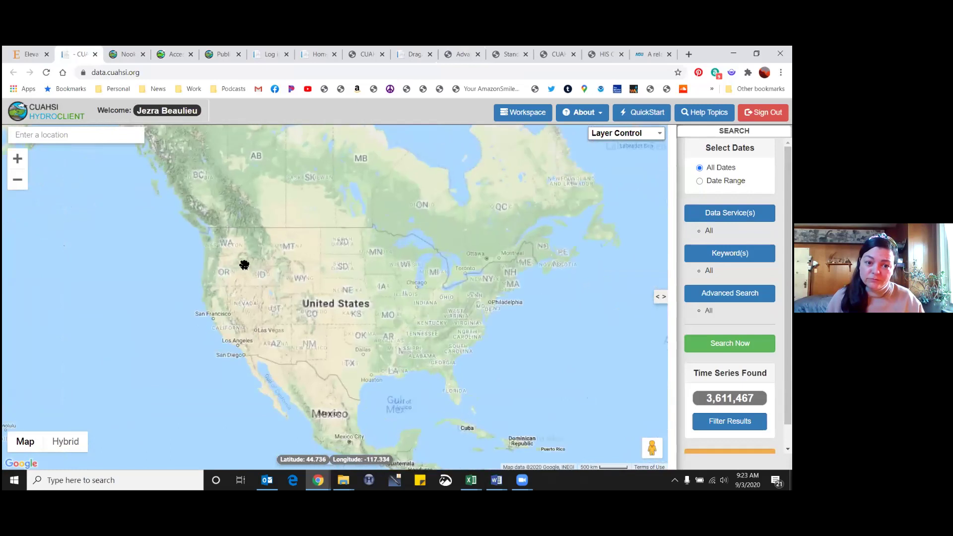
scroll(283, 185, "up", 1)
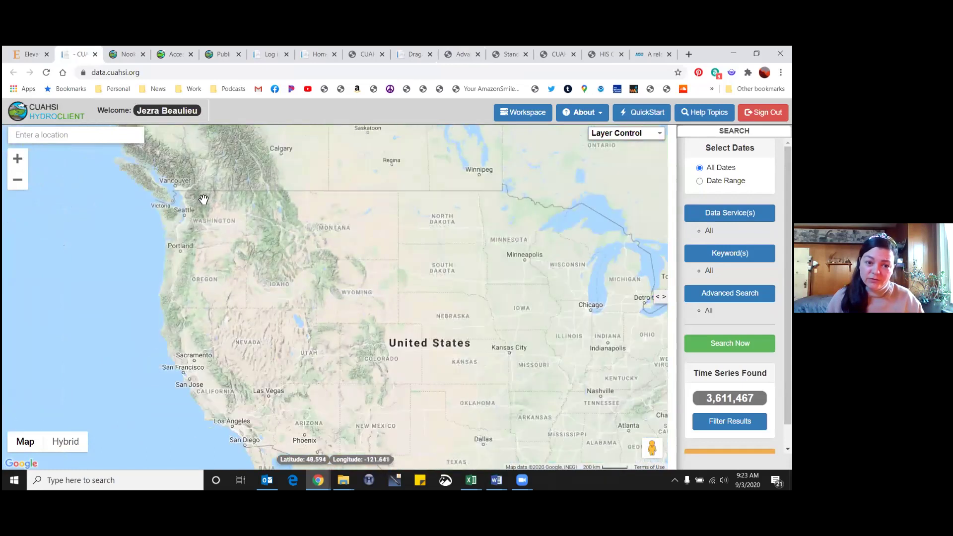
left_click(729, 212)
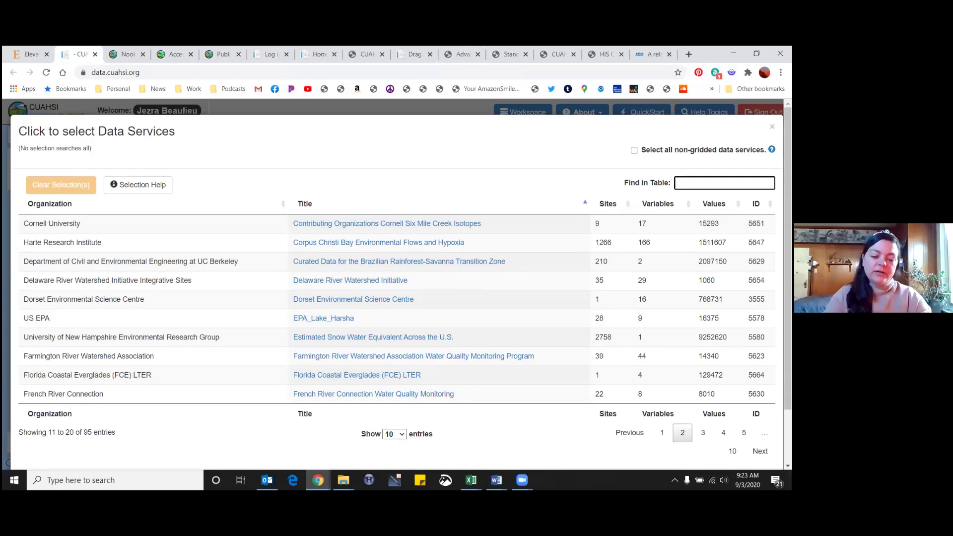
Filter services by 'Nook', pick the Nooksack Indian Tribe service and search, then reload the page.
type("Nooksack")
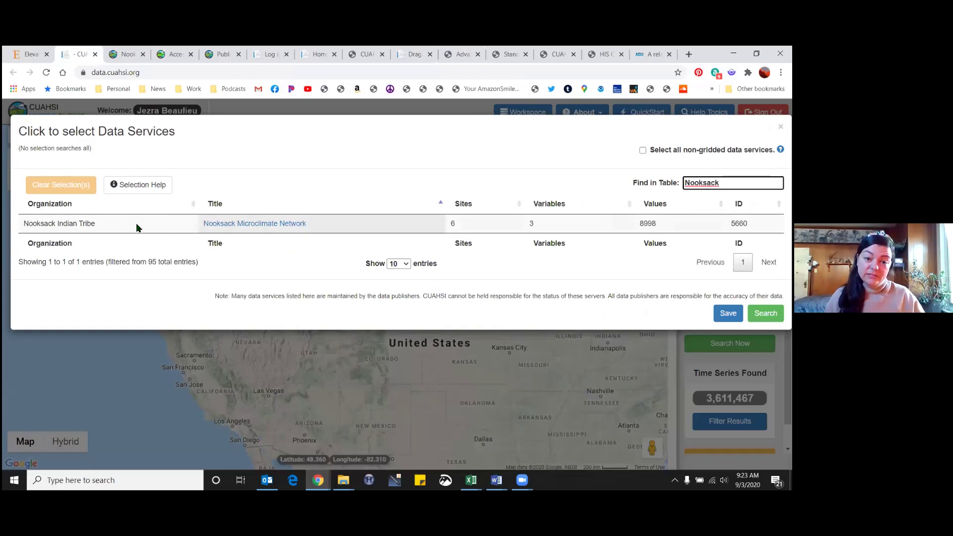
left_click(137, 227)
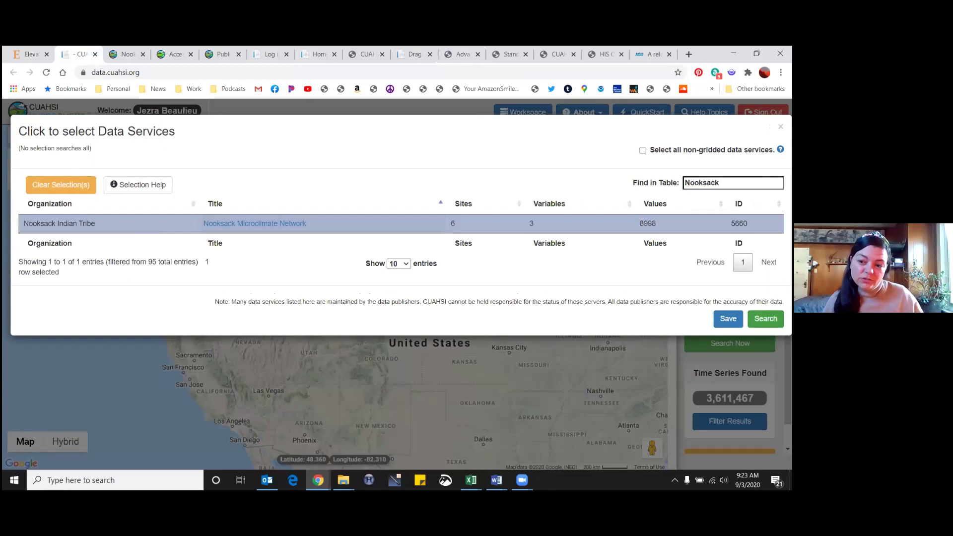
left_click(765, 318)
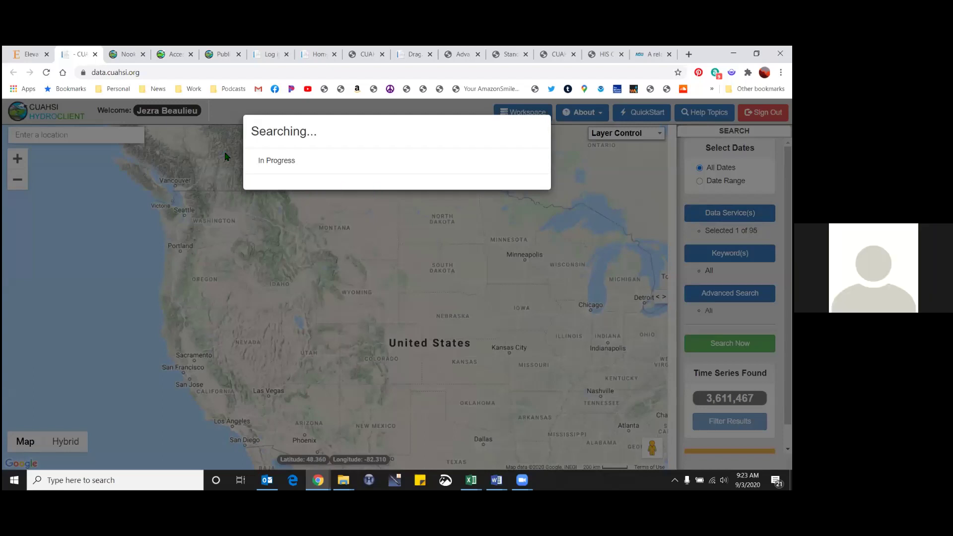
left_click(47, 73)
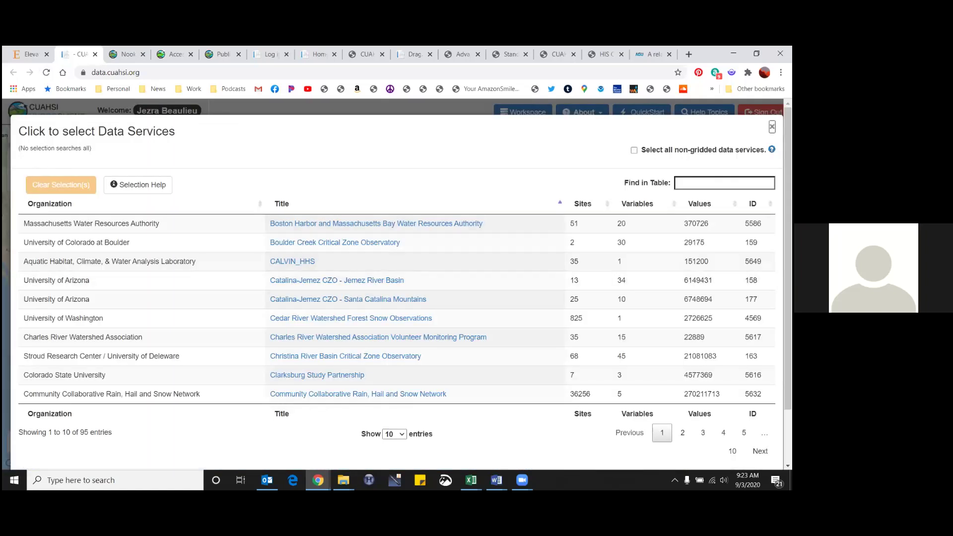
Close the services list and re-centre the zoomed map on the Pacific Northwest.
left_click(771, 127)
left_click_drag(545, 307, 127, 261)
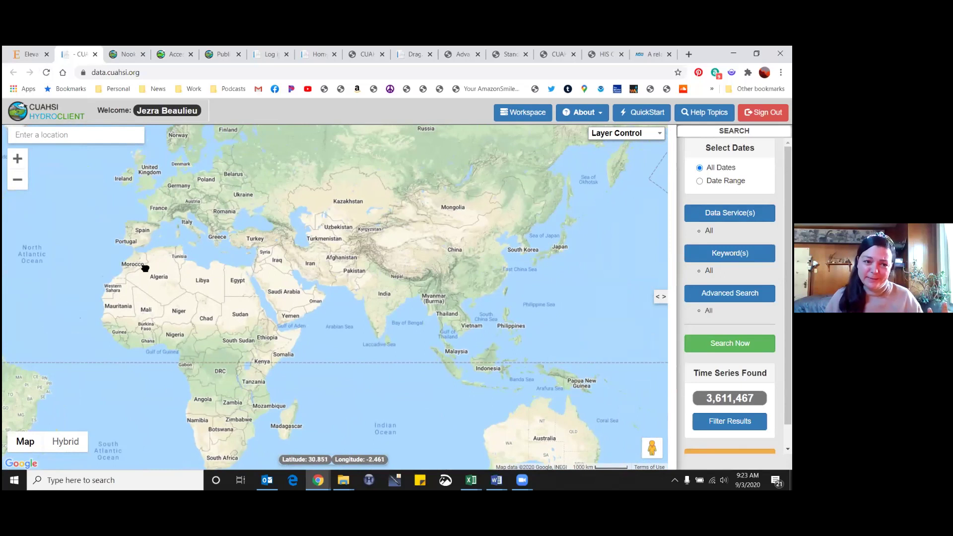
left_click_drag(292, 282, 403, 309)
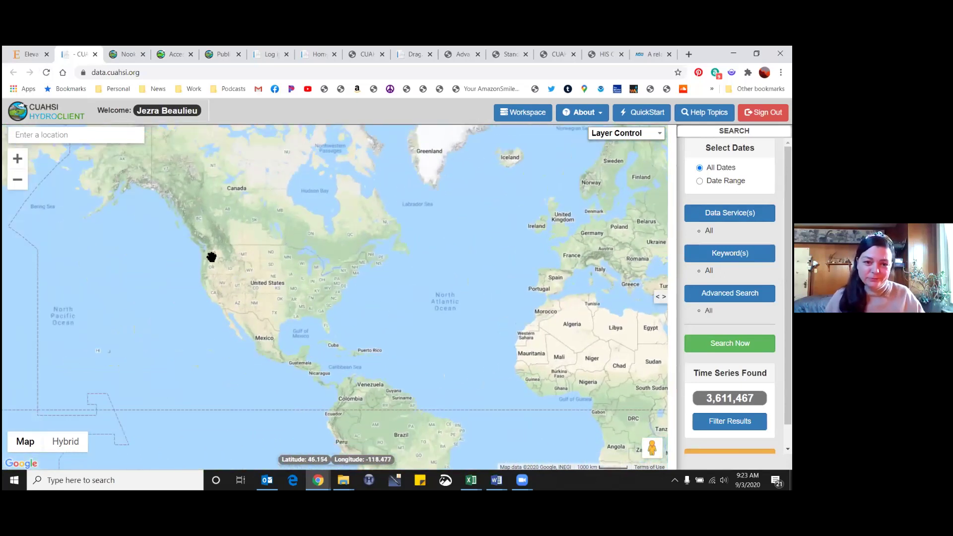
scroll(212, 256, "up", 1)
scroll(211, 256, "up", 1)
scroll(289, 266, "up", 1)
scroll(251, 228, "up", 1)
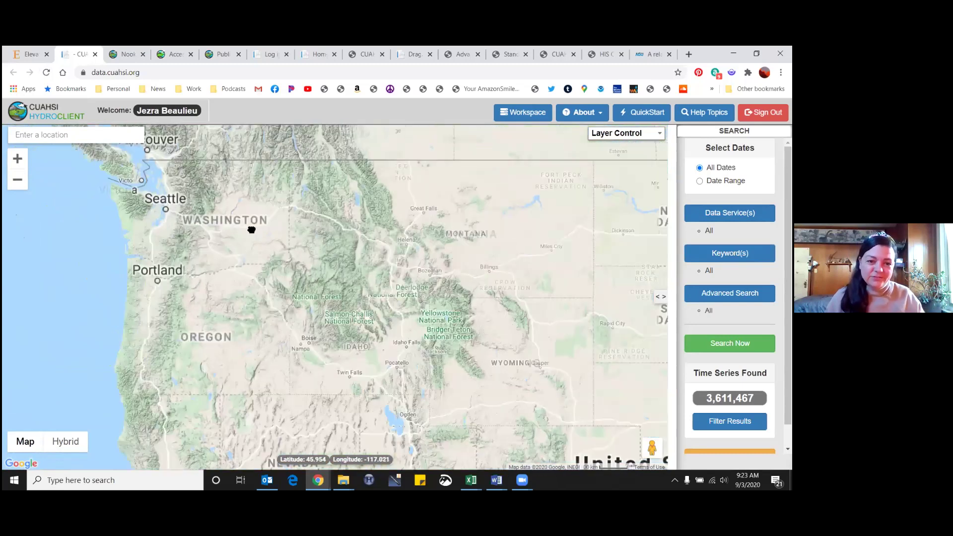
left_click_drag(357, 274, 466, 331)
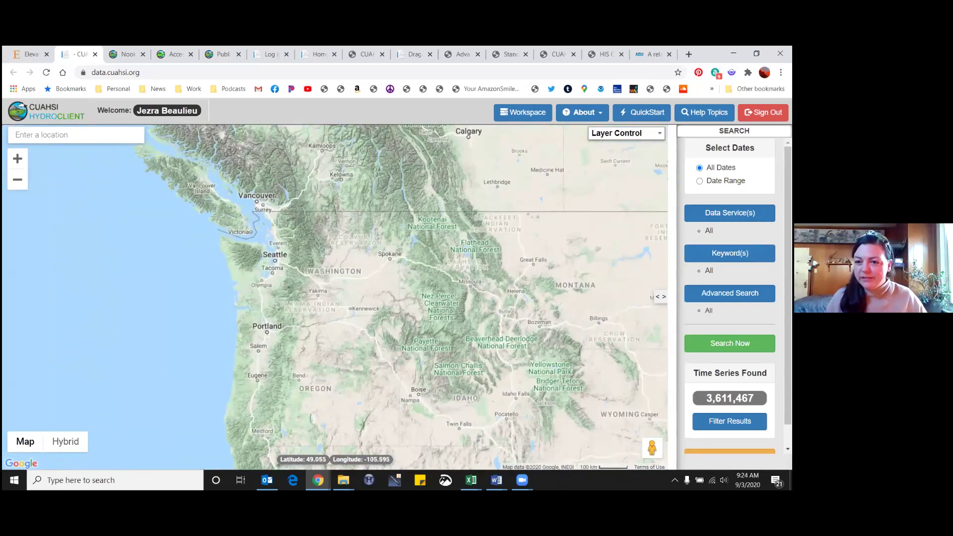
Find 'Nooksack' in the services list and save the Nooksack Microclimate Network selection.
left_click(729, 212)
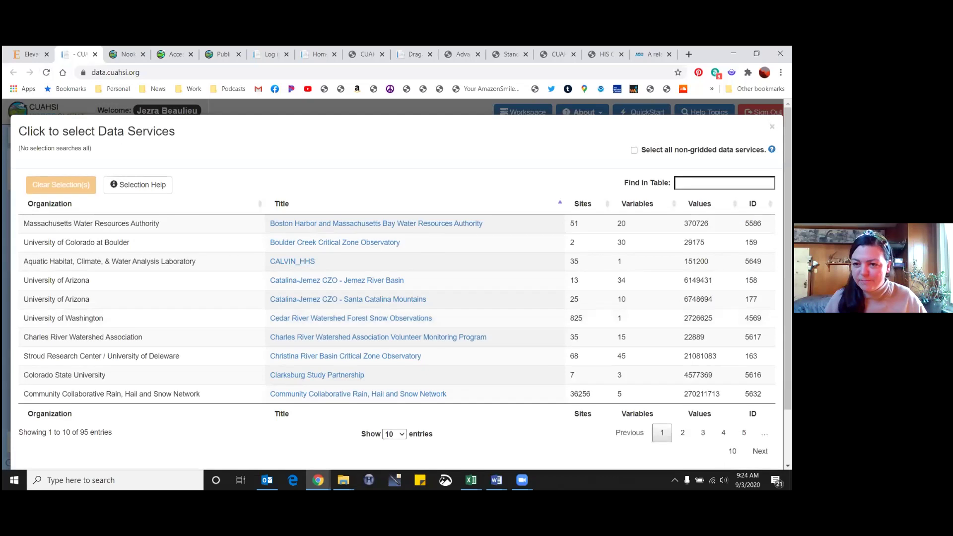
type("Nooksack")
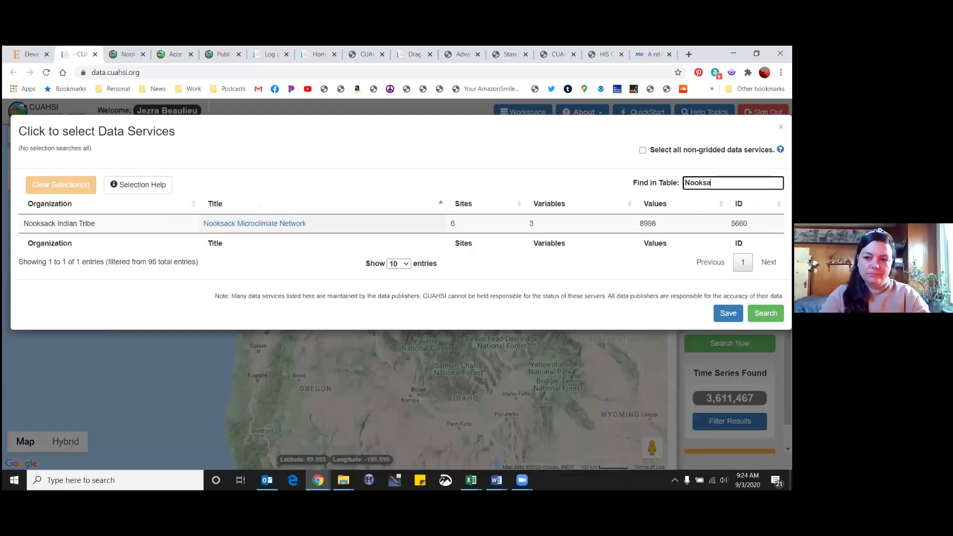
left_click(424, 225)
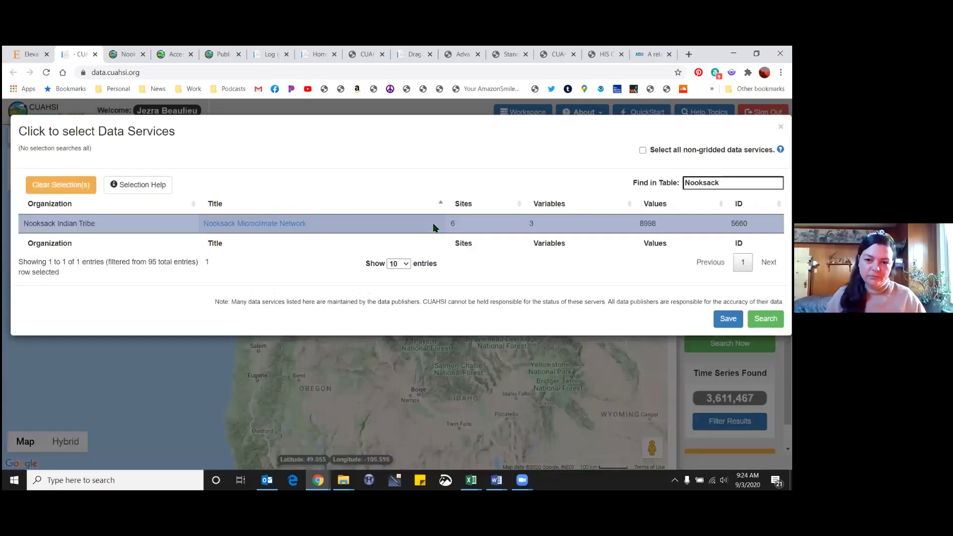
left_click(728, 318)
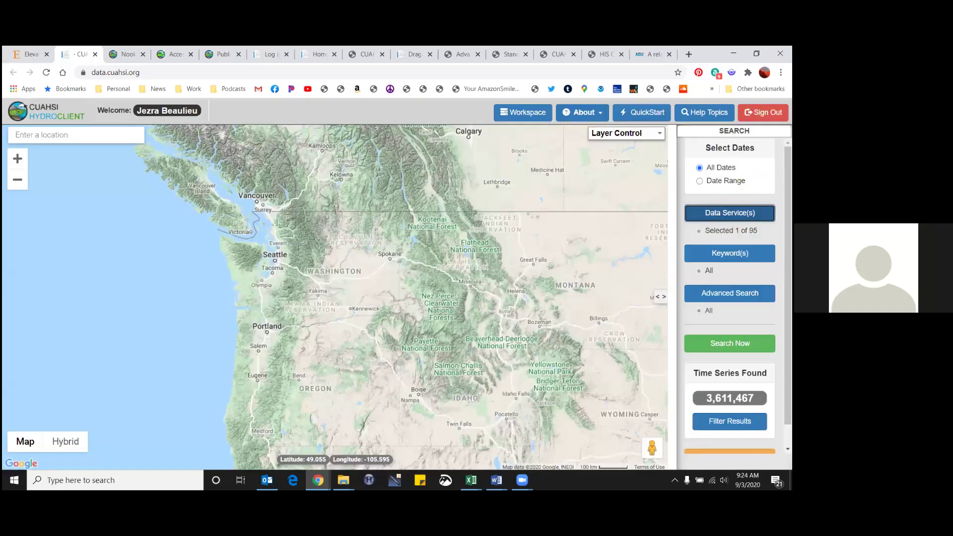
left_click(729, 253)
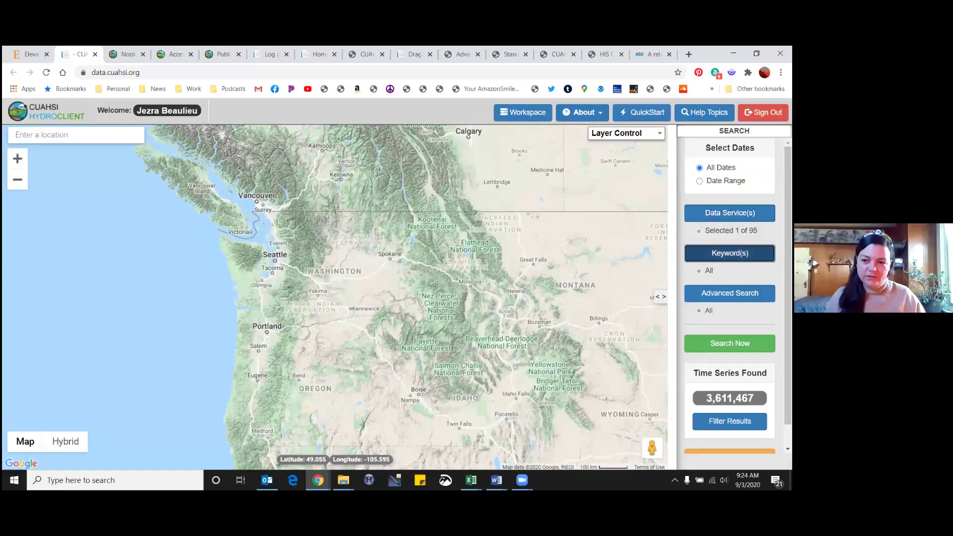
left_click(252, 217)
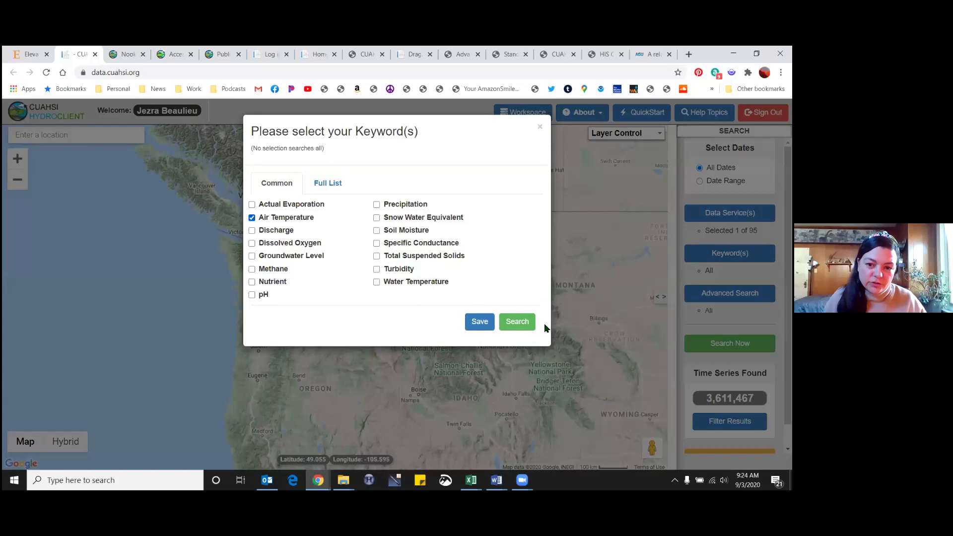
left_click(481, 323)
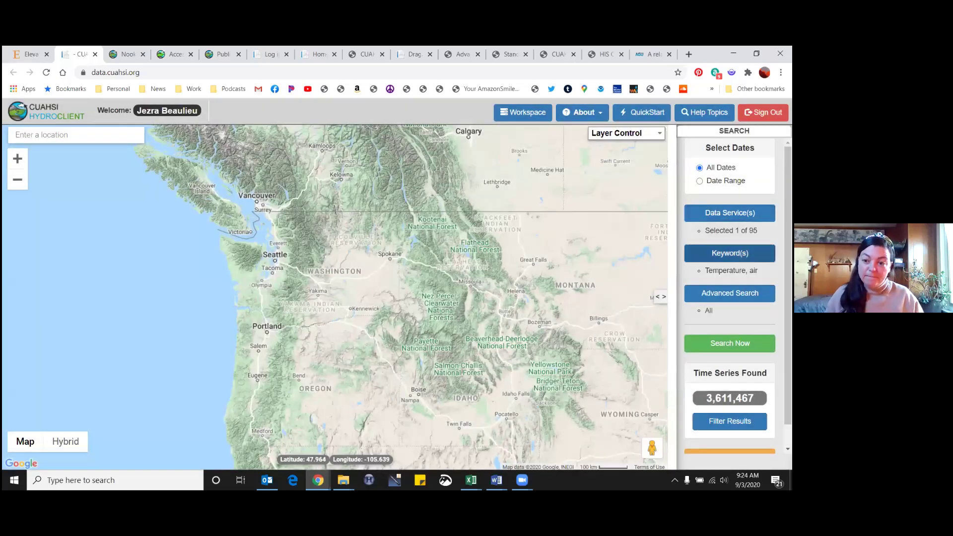
left_click(729, 342)
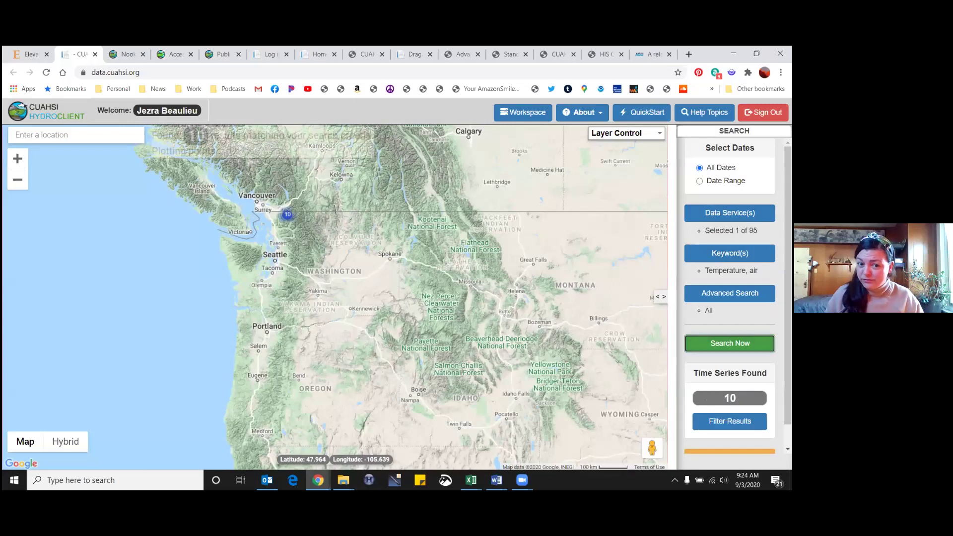
scroll(292, 222, "up", 1)
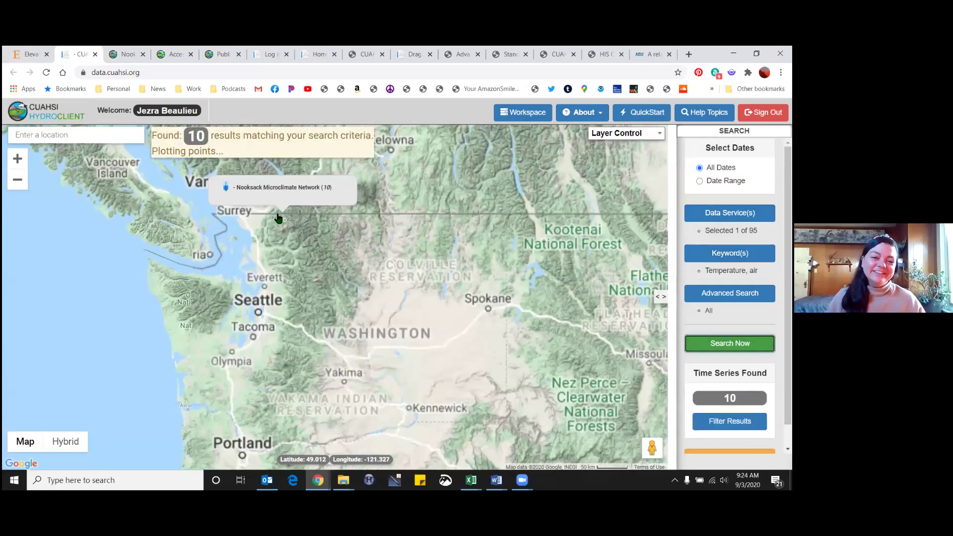
scroll(292, 222, "up", 1)
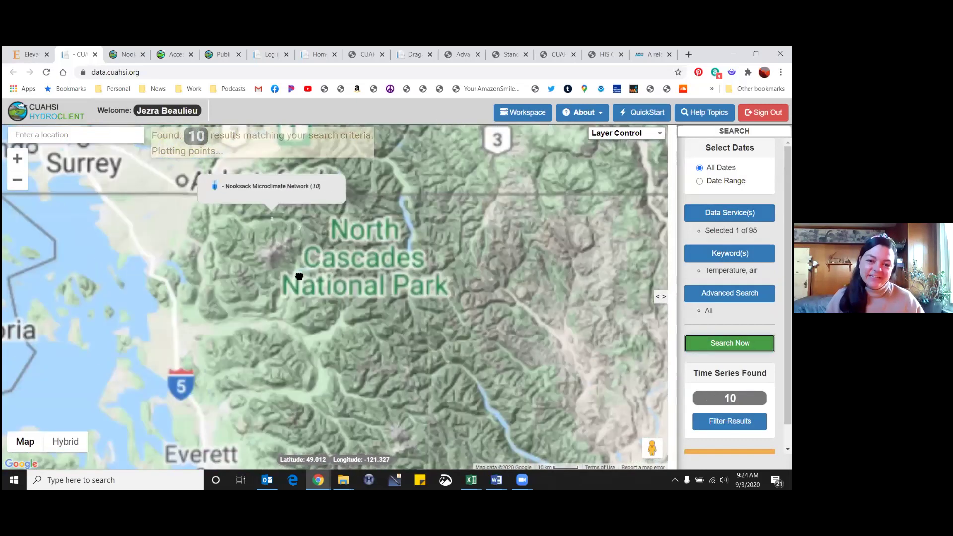
left_click(300, 291)
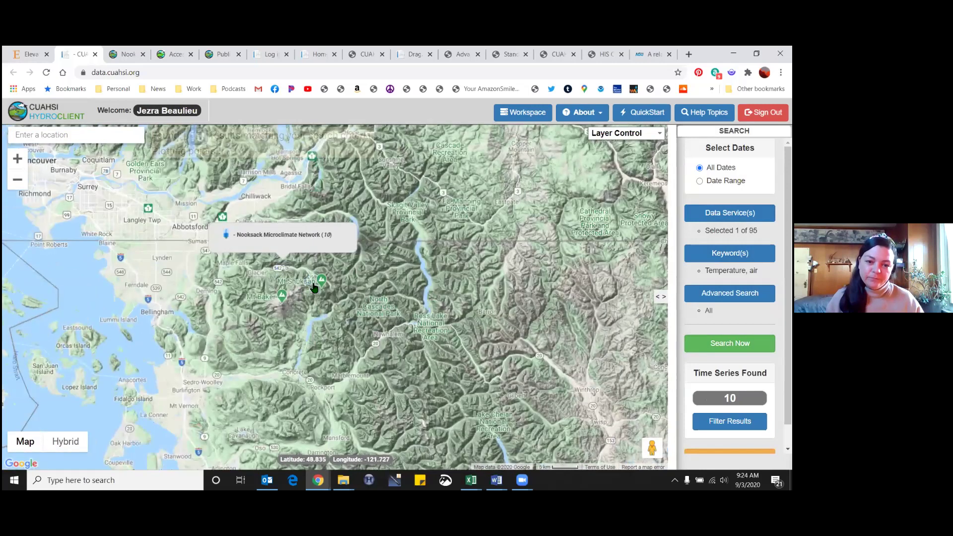
scroll(315, 287, "up", 1)
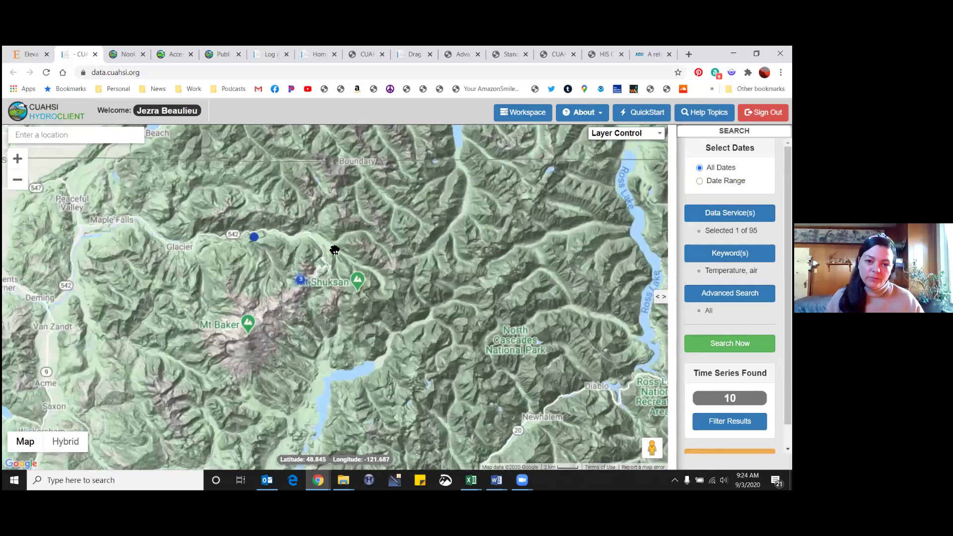
scroll(354, 234, "up", 1)
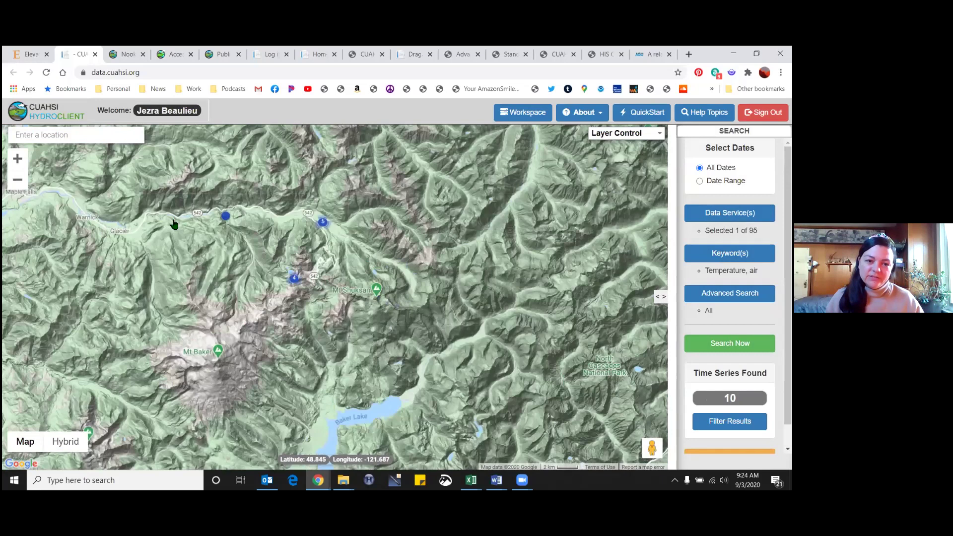
scroll(308, 263, "up", 1)
left_click_drag(328, 323, 343, 376)
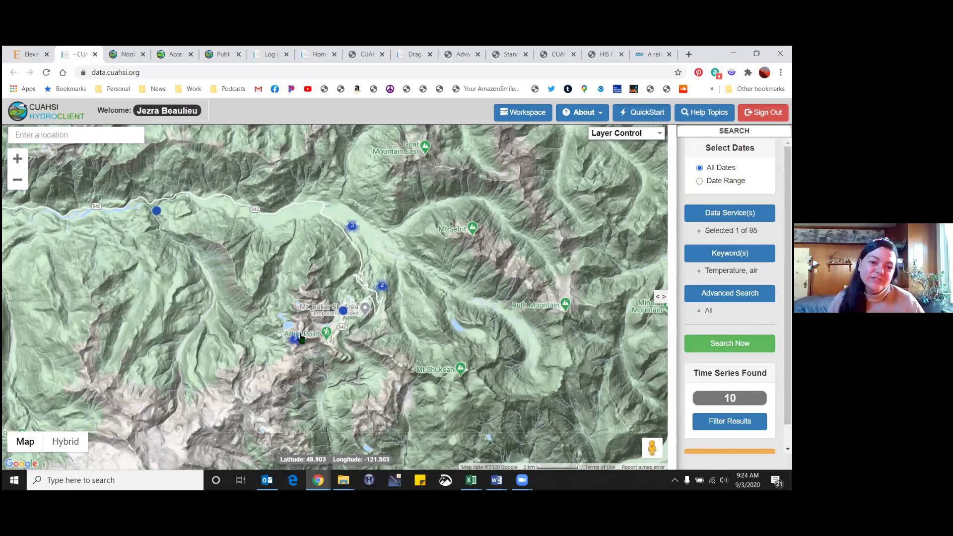
mouse_move(294, 342)
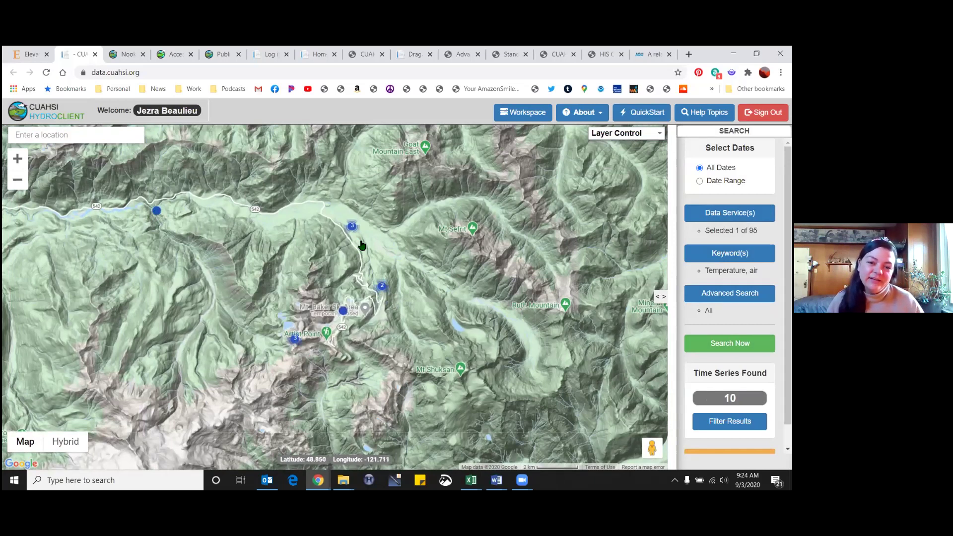
Review the temperature series listed for the NF-3075 and HWY542 site clusters.
left_click(387, 286)
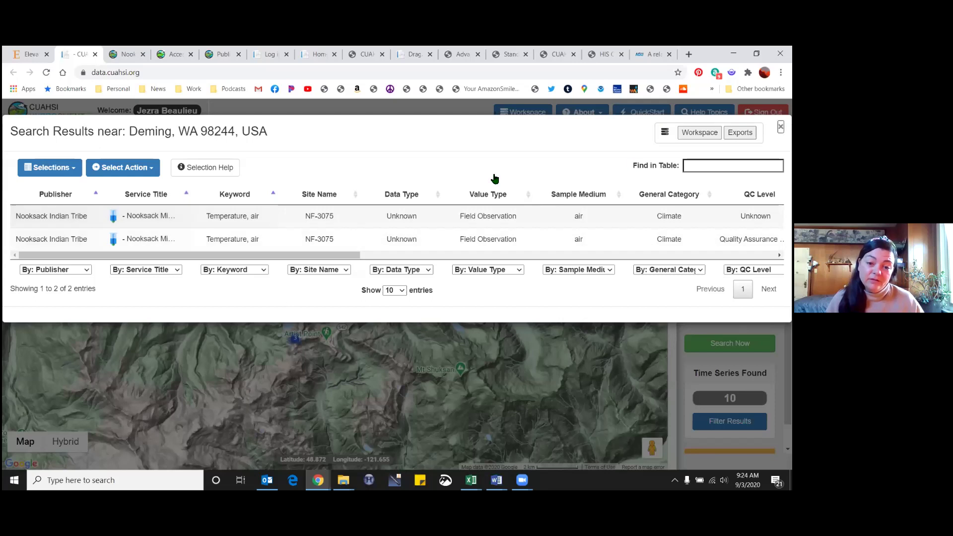
key("Escape")
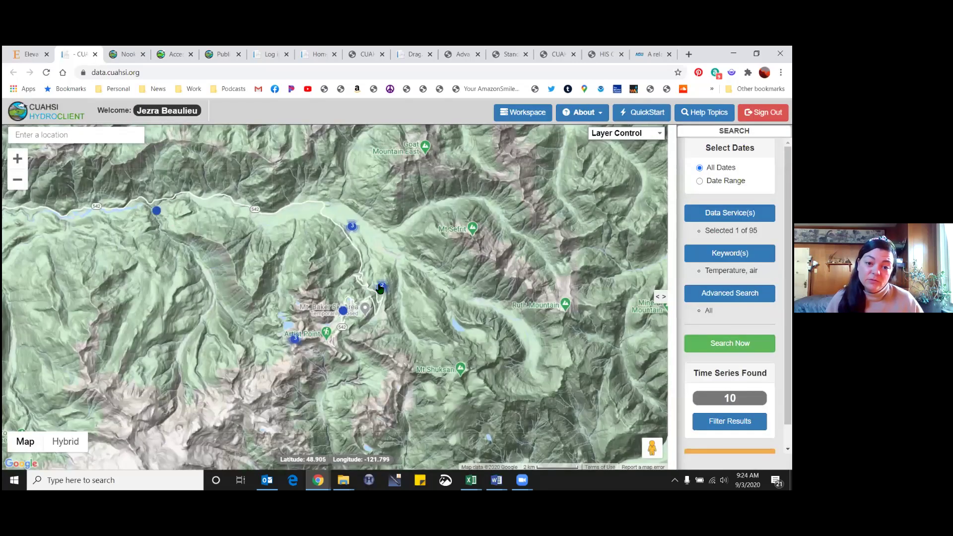
left_click(351, 224)
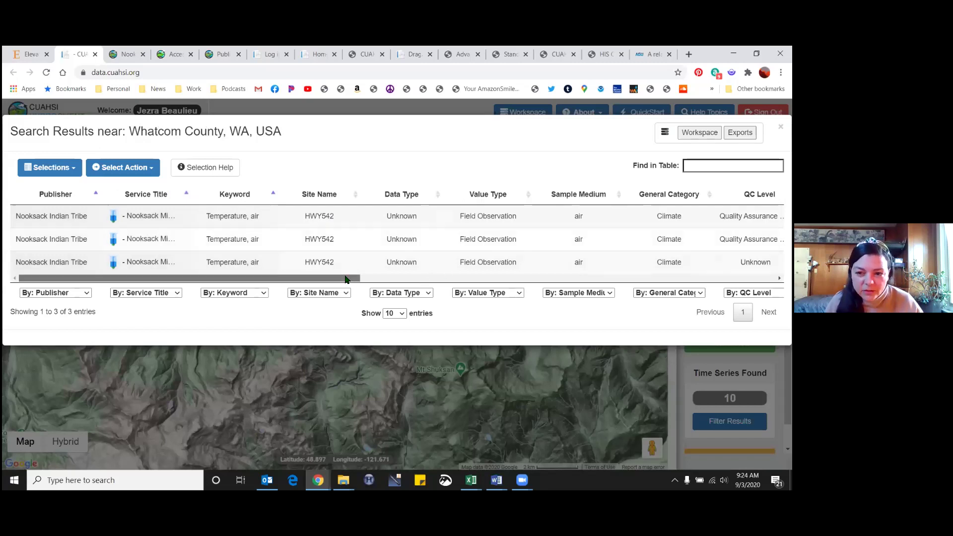
mouse_move(346, 279)
left_mouse_down()
mouse_move(408, 282)
mouse_move(346, 281)
left_mouse_up()
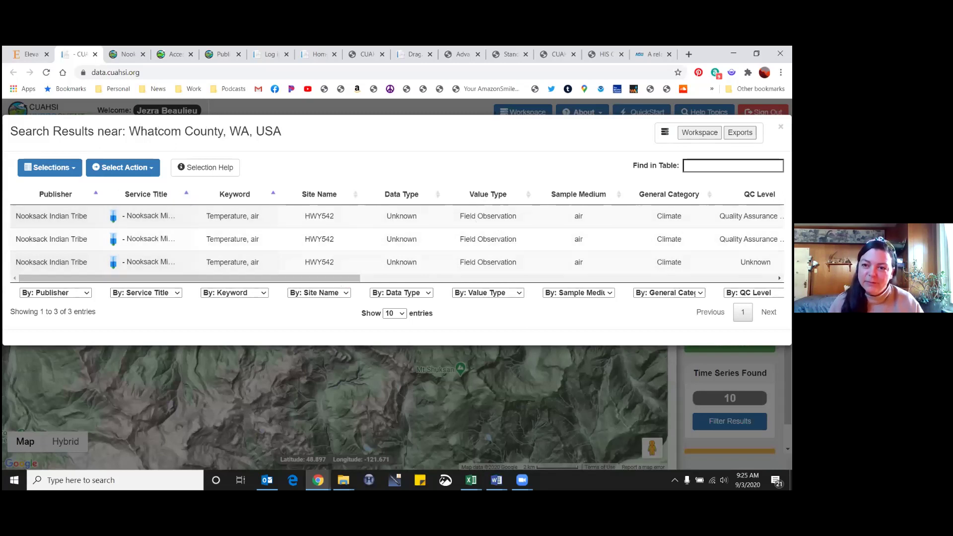
left_click(781, 126)
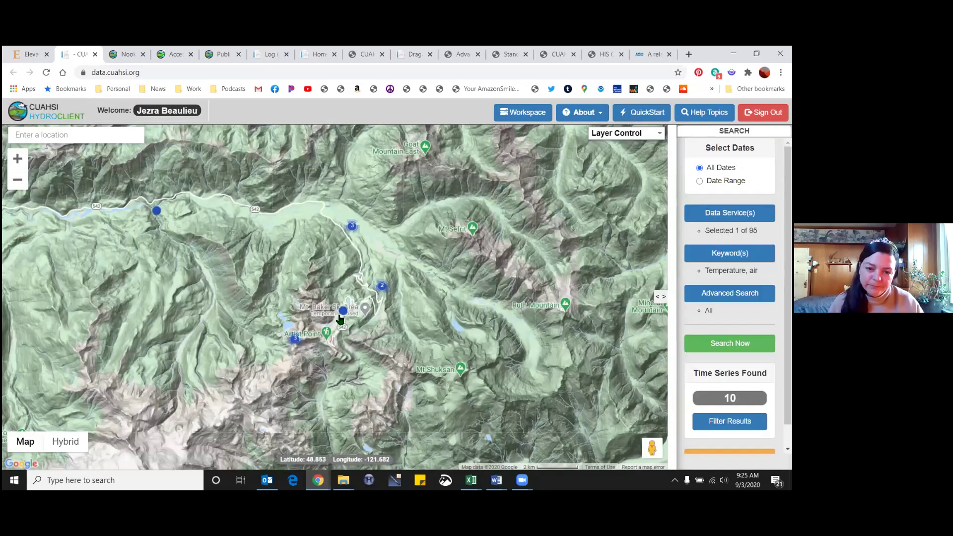
Zoom in toward Artist Point and review the Base of Table Mt. temperature series.
scroll(340, 340, "up", 1)
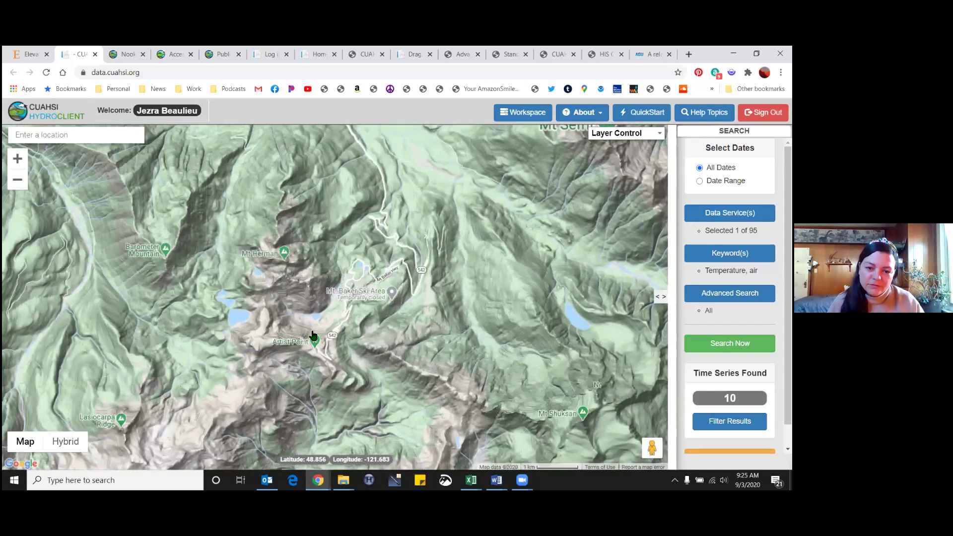
left_click(302, 344)
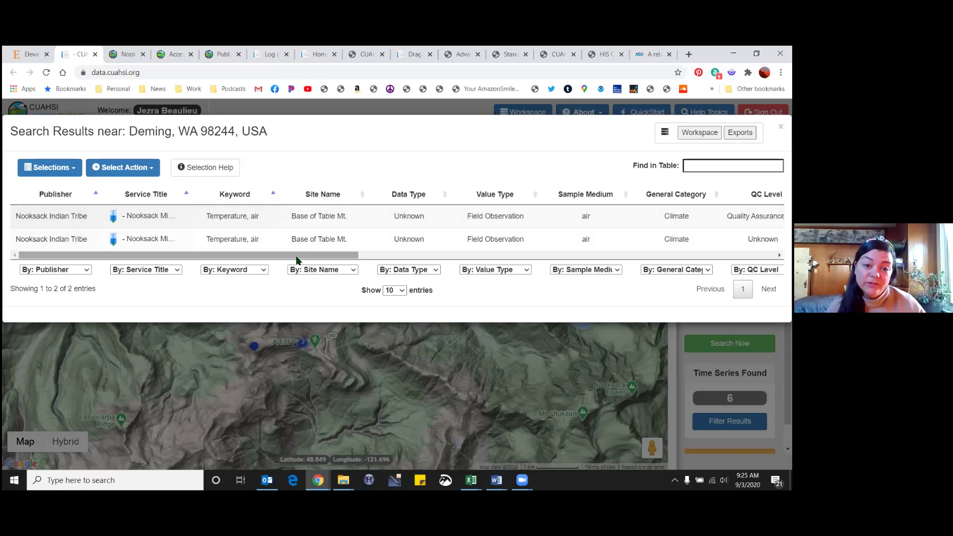
left_click_drag(295, 259, 323, 259)
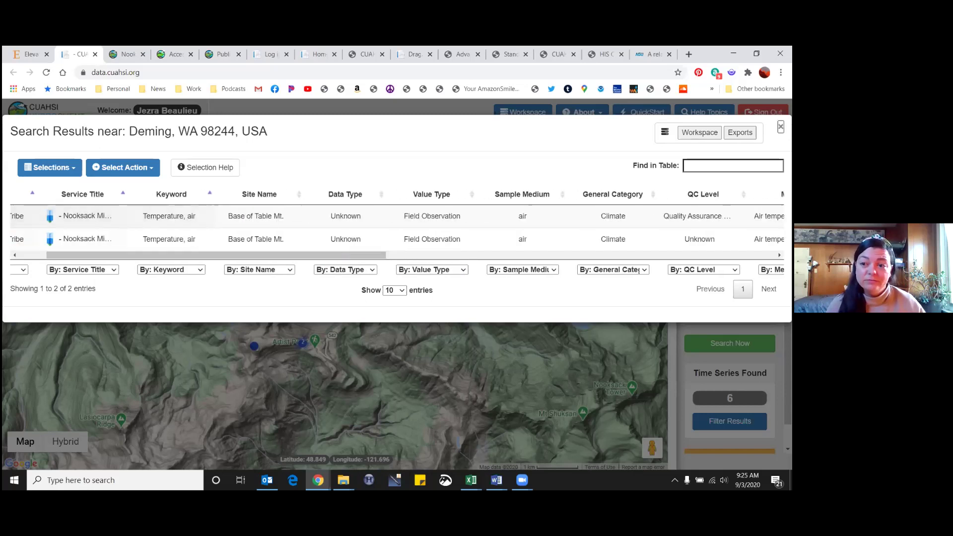
key("Escape")
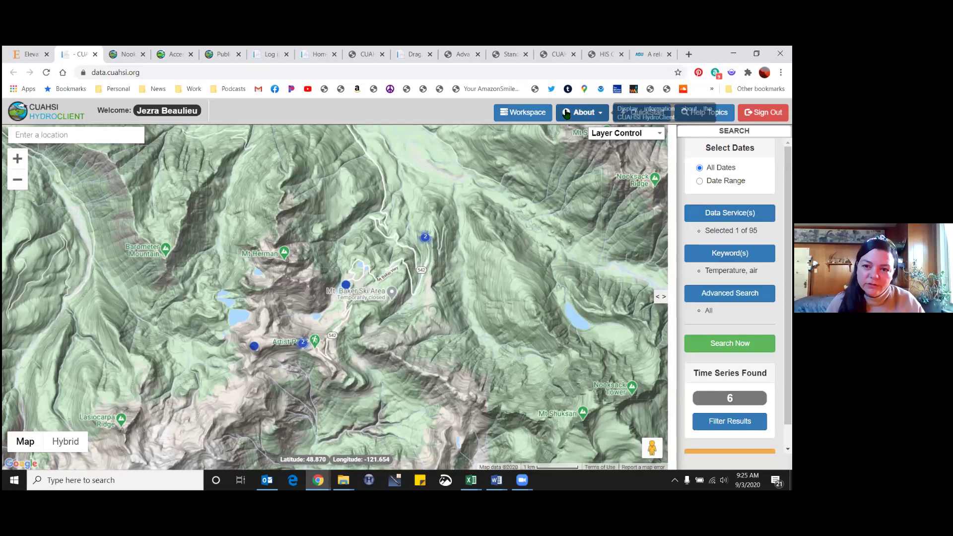
Open About > Help Center, browse the Accessing Data article list, then return to the HydroClient tab.
left_click(594, 113)
left_click(583, 130)
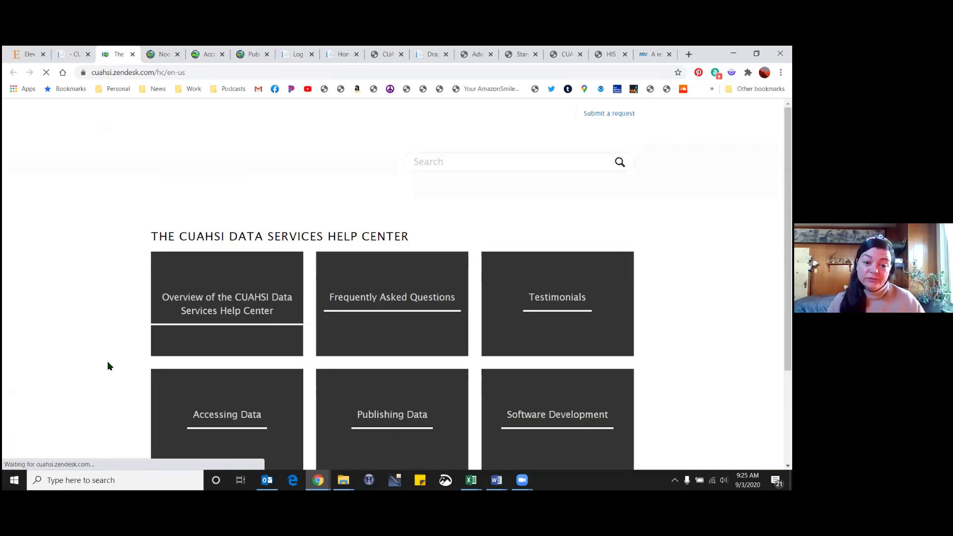
scroll(149, 364, "down", 1)
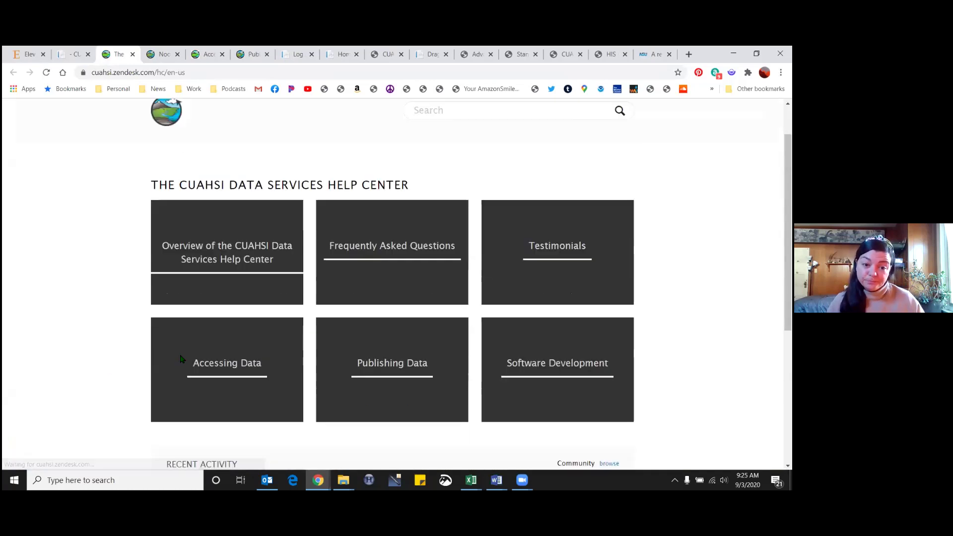
left_click(226, 367)
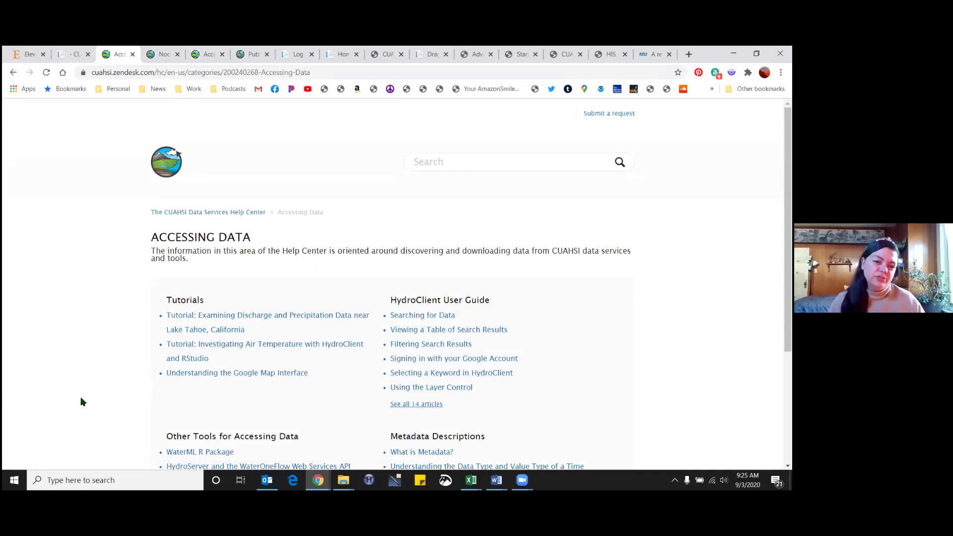
scroll(246, 255, "down", 2)
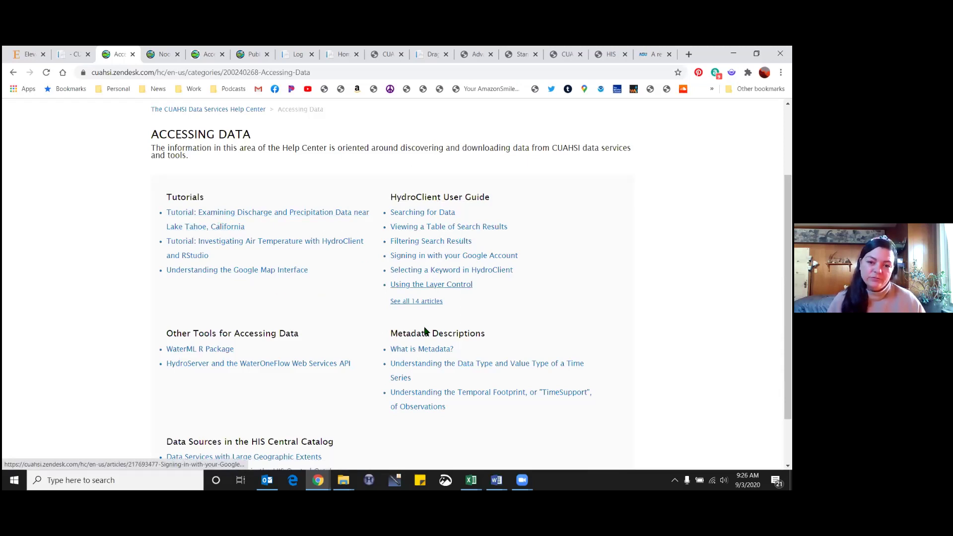
scroll(81, 343, "up", 2)
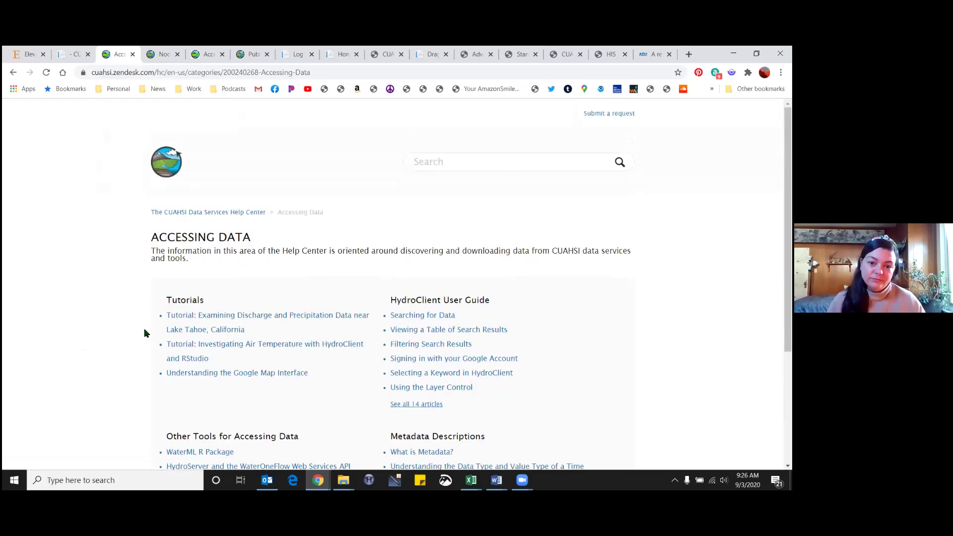
left_click(68, 56)
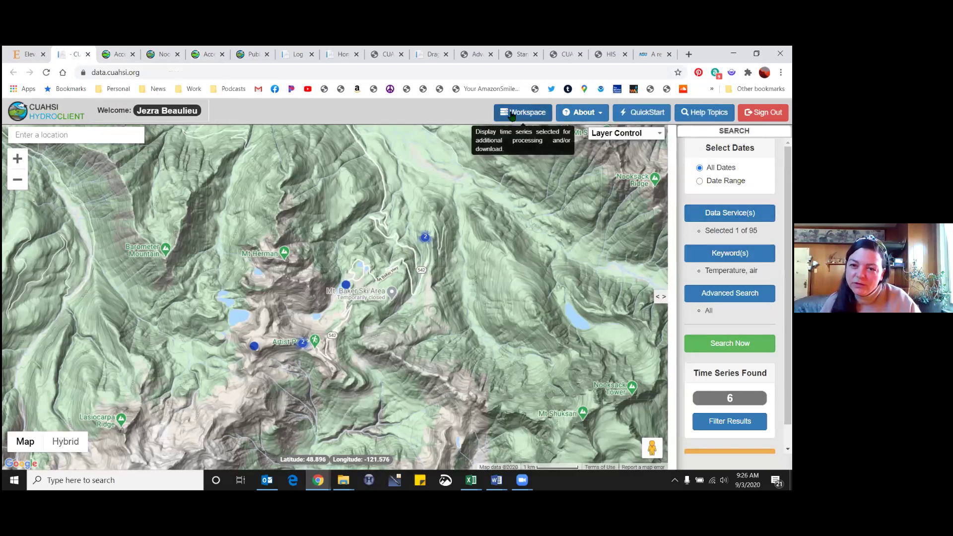
Select the Nooksack HWY542 series in the Workspace and launch it in the Time Series Viewer.
left_click(534, 115)
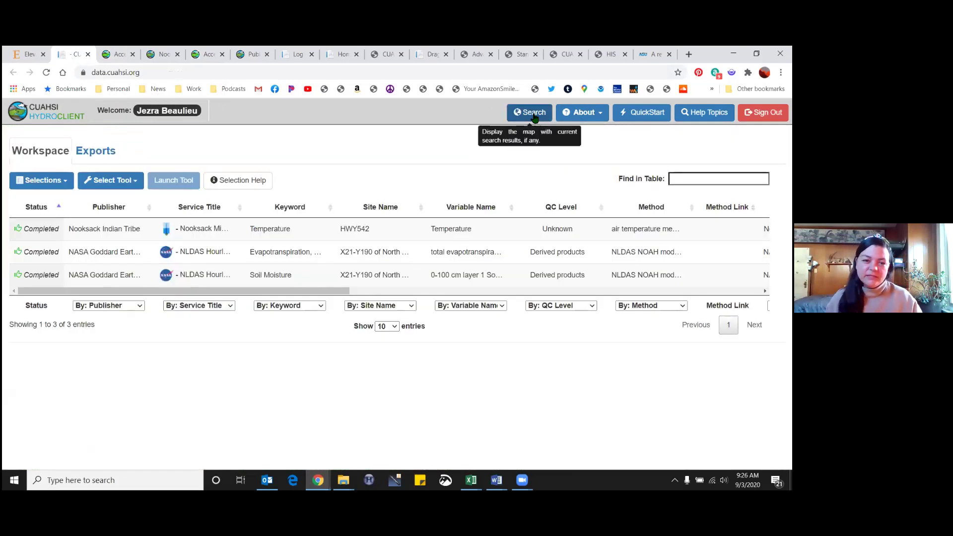
left_click(214, 234)
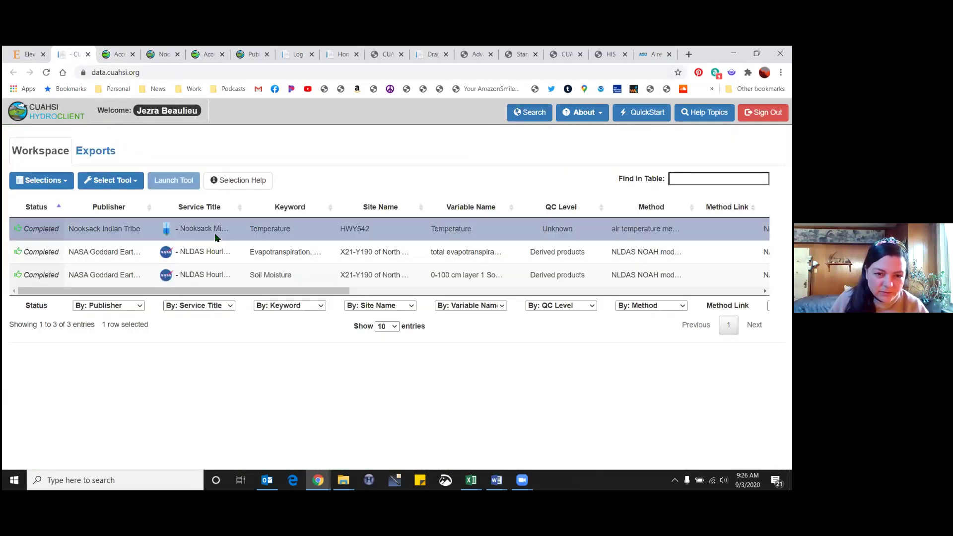
left_click(134, 183)
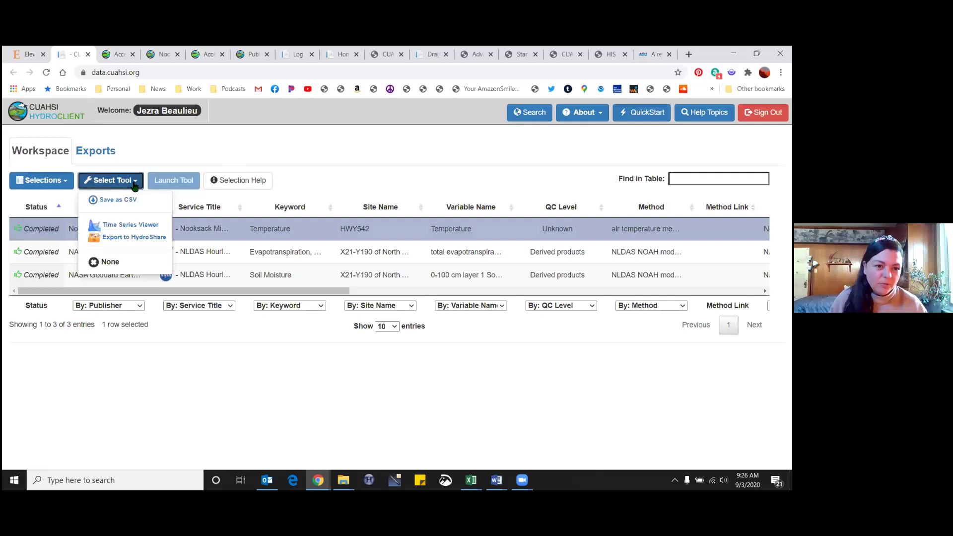
left_click(130, 224)
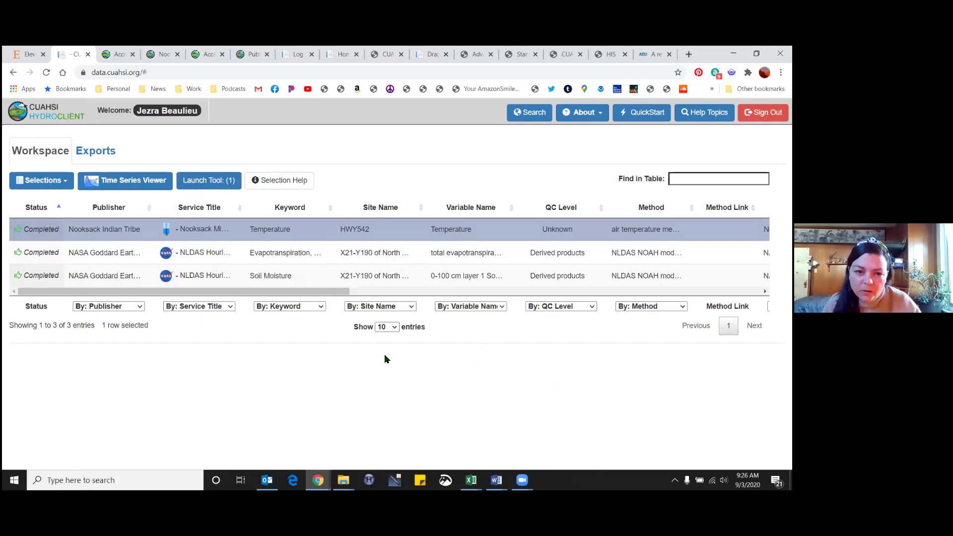
left_click(207, 181)
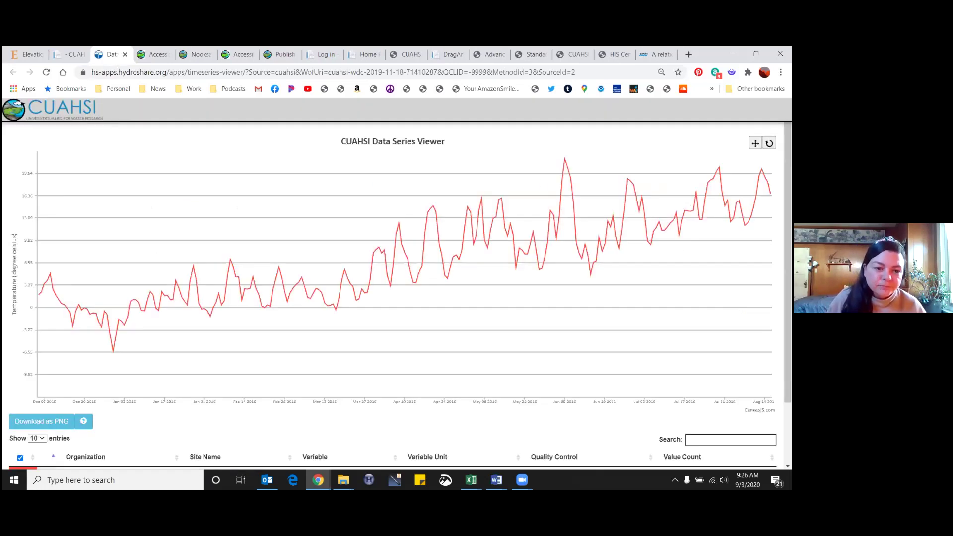
Check the HWY542 series table (257 values, degrees Celsius) below the line chart, then return to the chart.
scroll(280, 355, "down", 1)
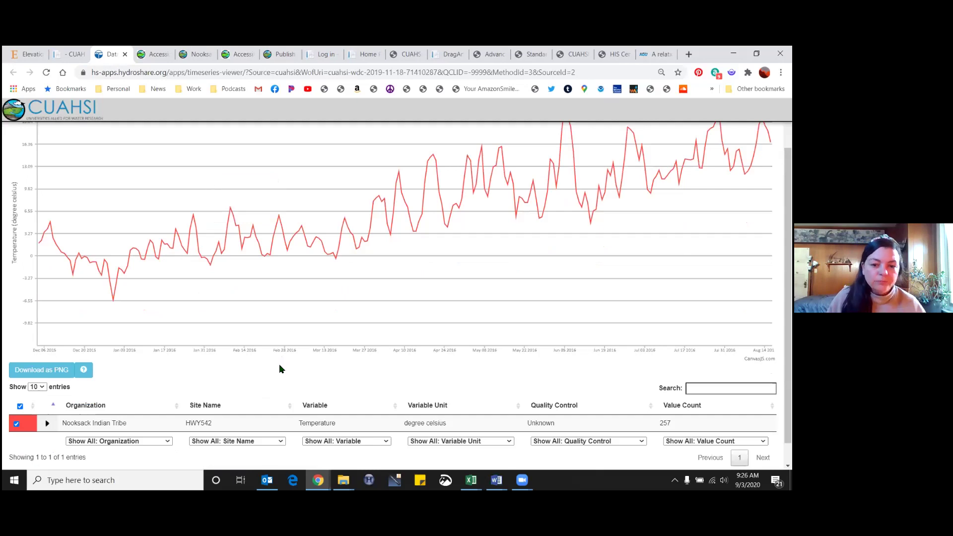
scroll(278, 368, "up", 2)
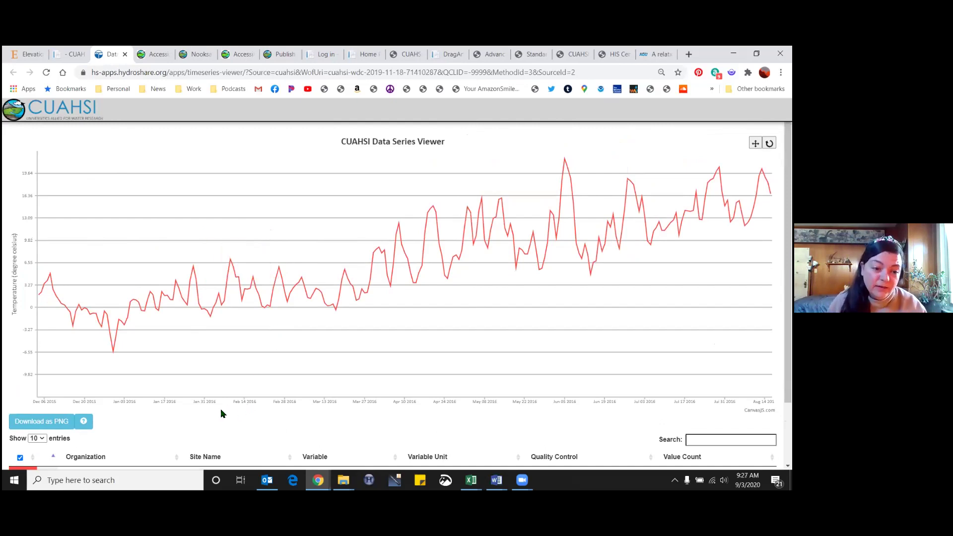
scroll(221, 412, "down", 2)
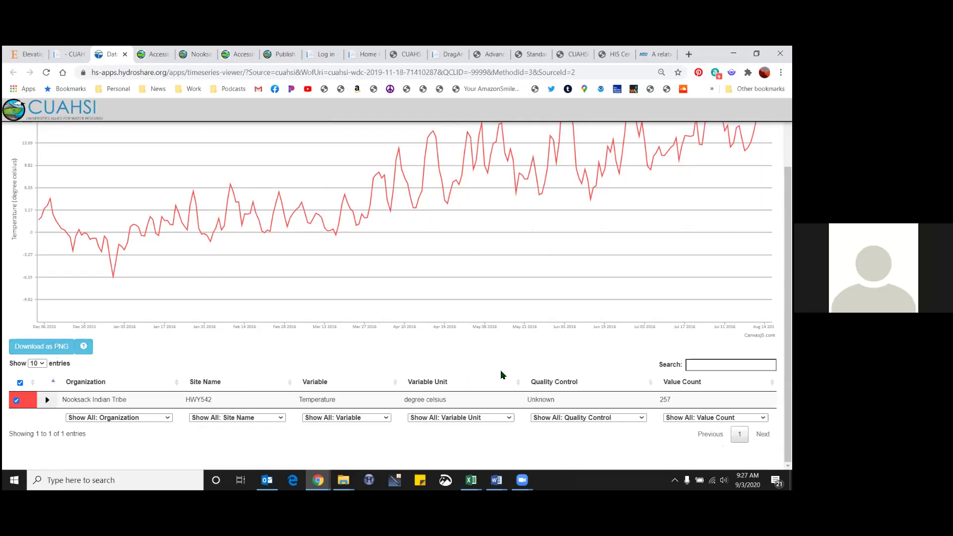
scroll(329, 270, "up", 2)
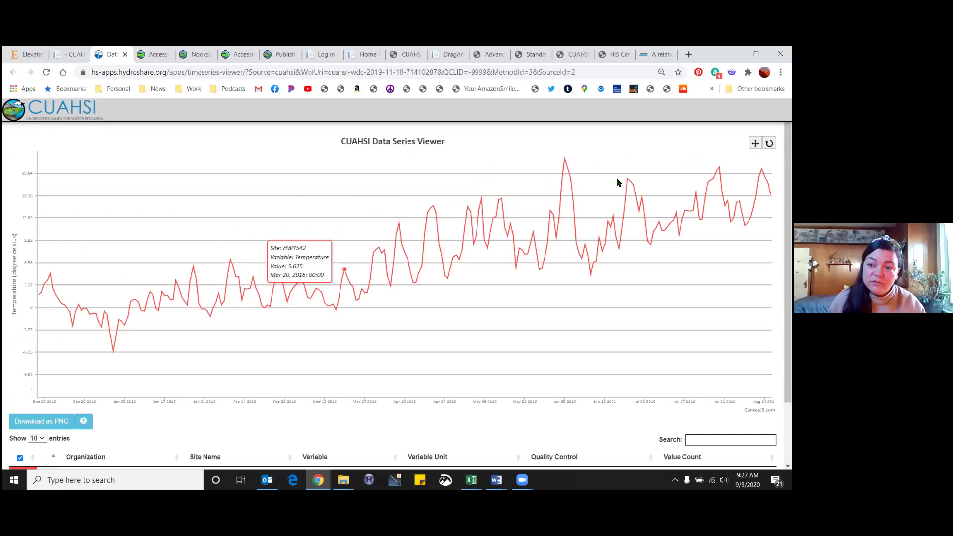